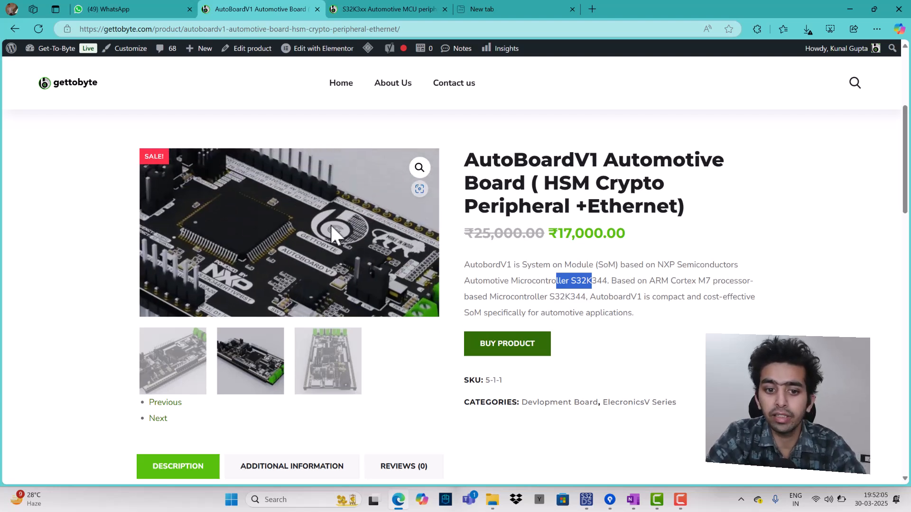
Examine the second and third AutoBoardV1 gallery images and read the product's description.
left_click(276, 360)
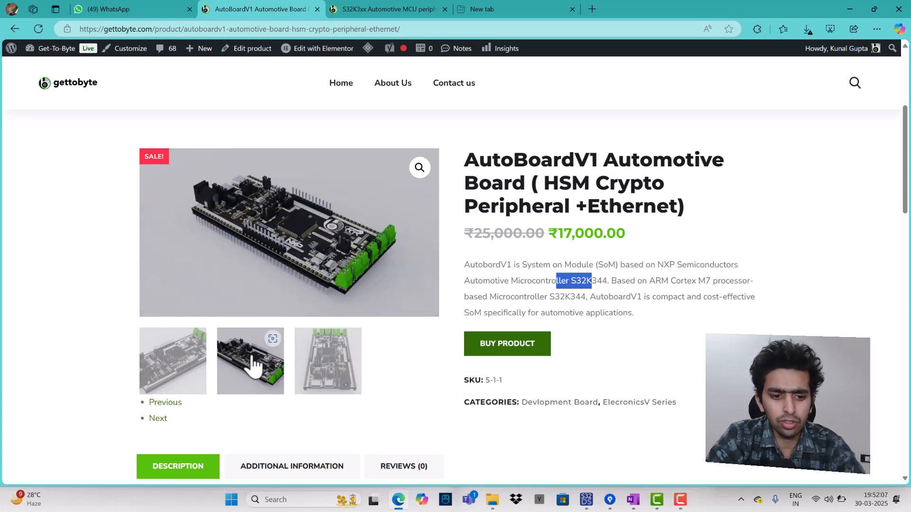
left_click(325, 379)
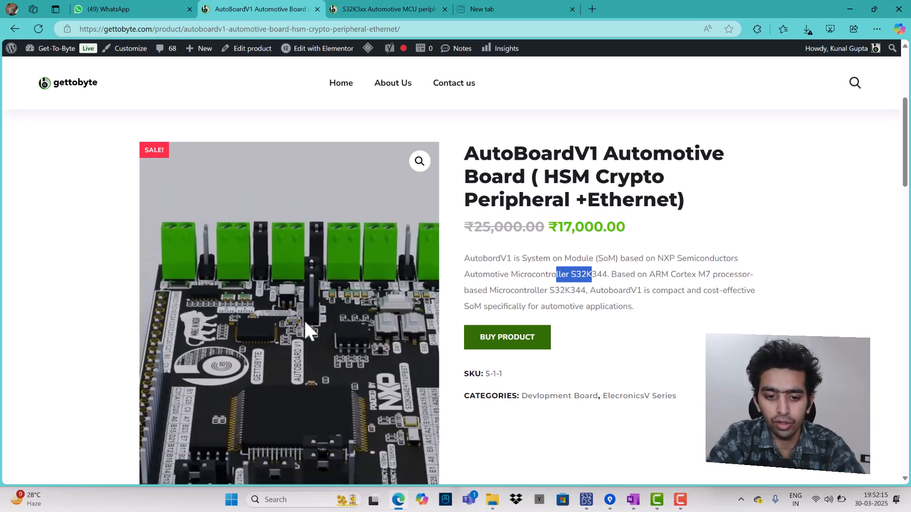
scroll(313, 370, "down", 1)
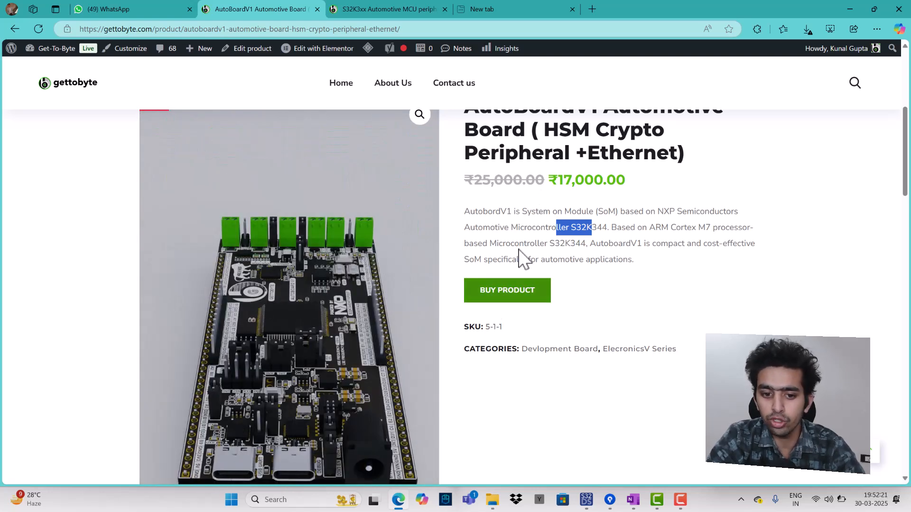
scroll(555, 203, "down", 7)
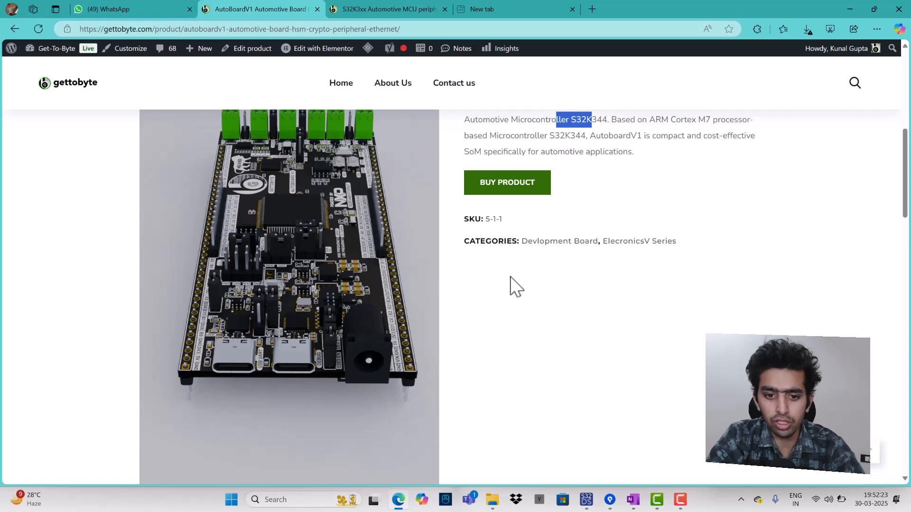
scroll(224, 363, "down", 7)
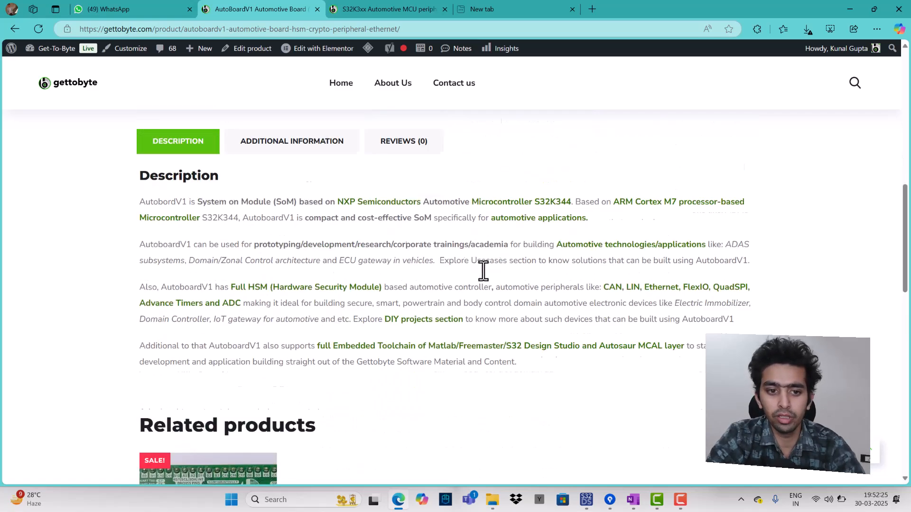
scroll(482, 271, "up", 10)
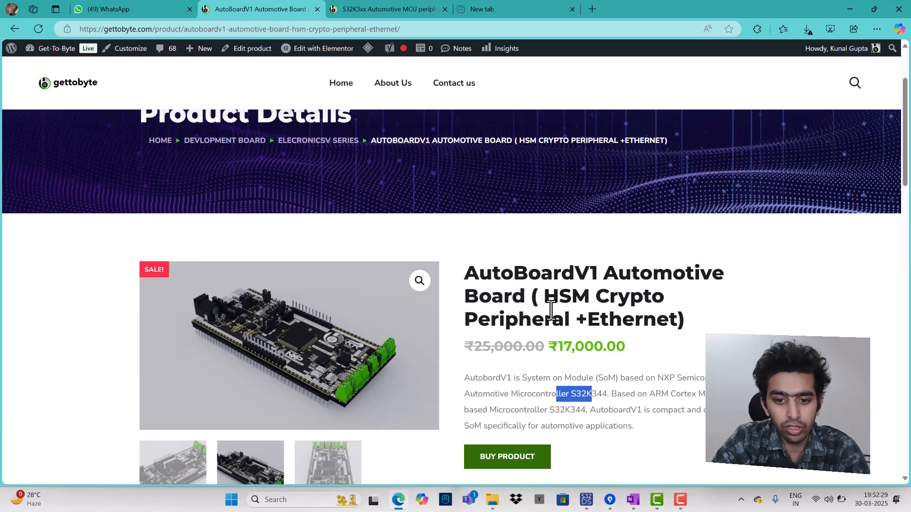
View the S32K3xx Automotive MCU peripherals course page and expand the Safety Peripheral Driver's module in its curriculum.
left_click(412, 4)
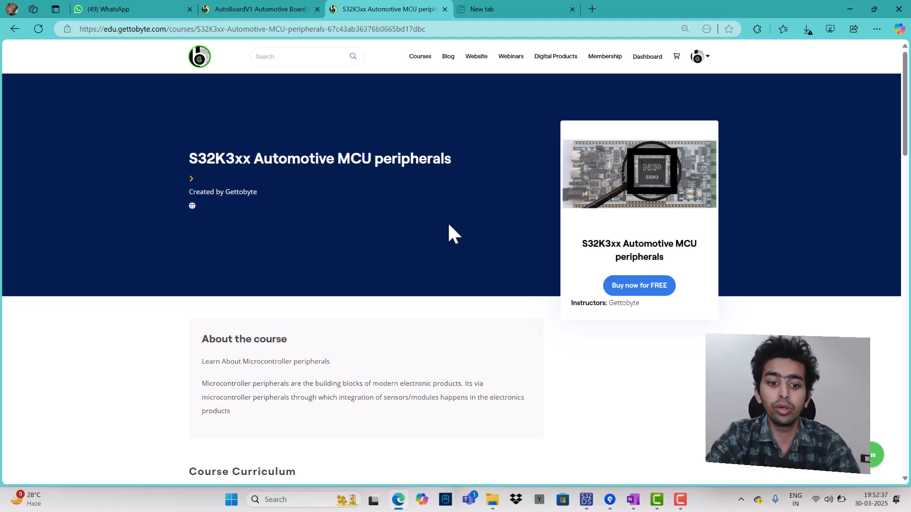
scroll(449, 225, "down", 4)
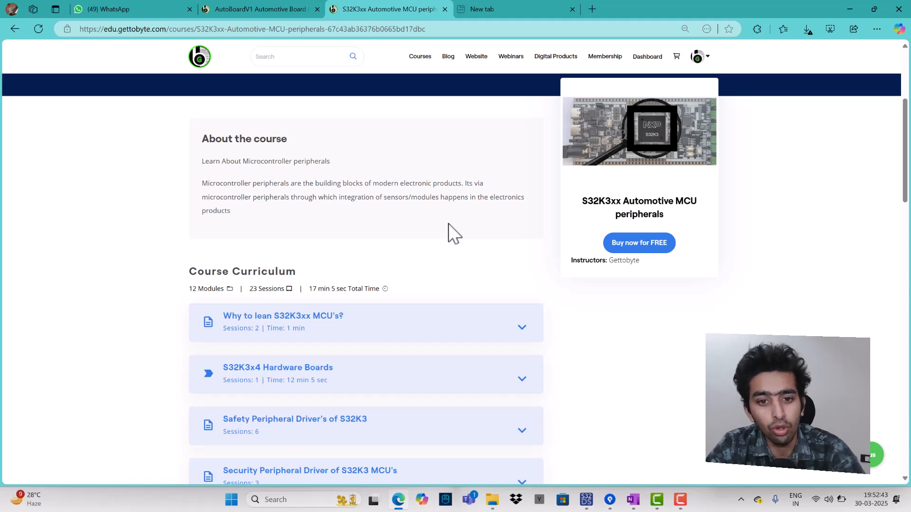
scroll(448, 223, "down", 3)
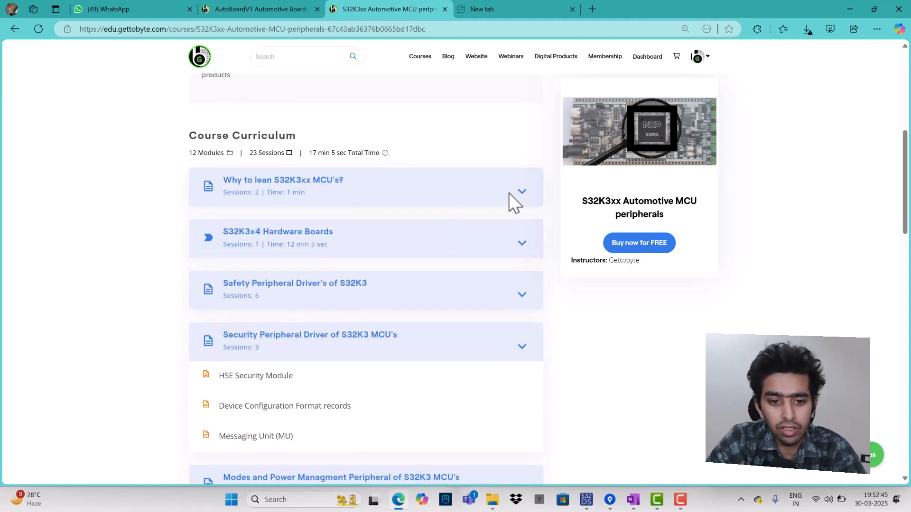
left_click(521, 295)
scroll(518, 307, "down", 3)
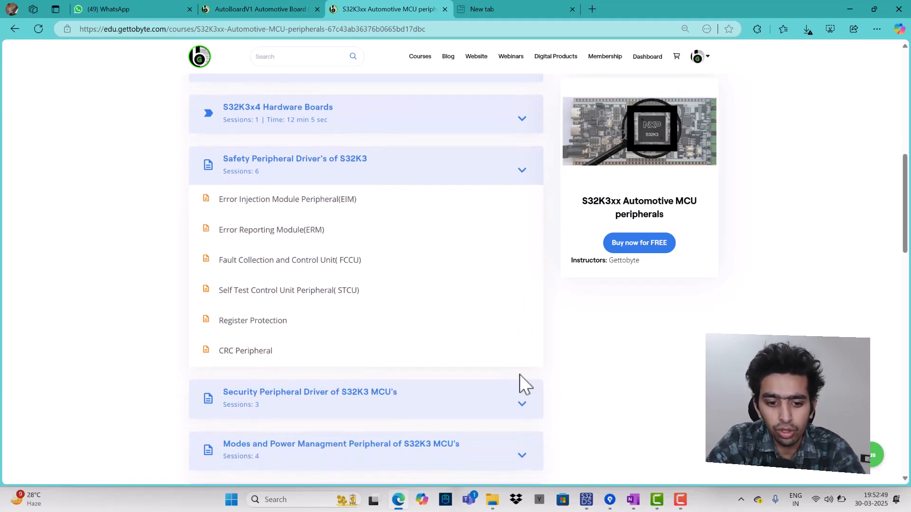
Expand the Modes and Power Management Peripheral module and review the rest of the course curriculum.
scroll(515, 380, "down", 3)
left_click(508, 343)
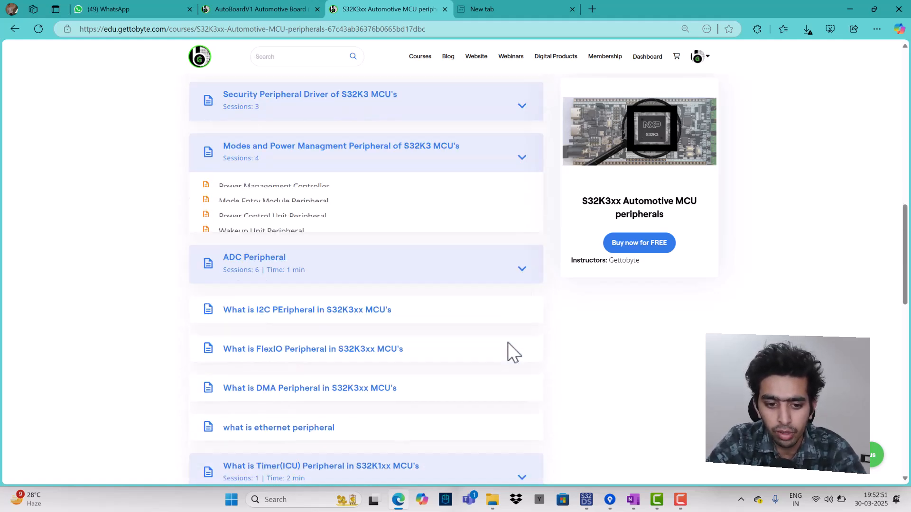
scroll(507, 349, "down", 5)
scroll(507, 337, "up", 3)
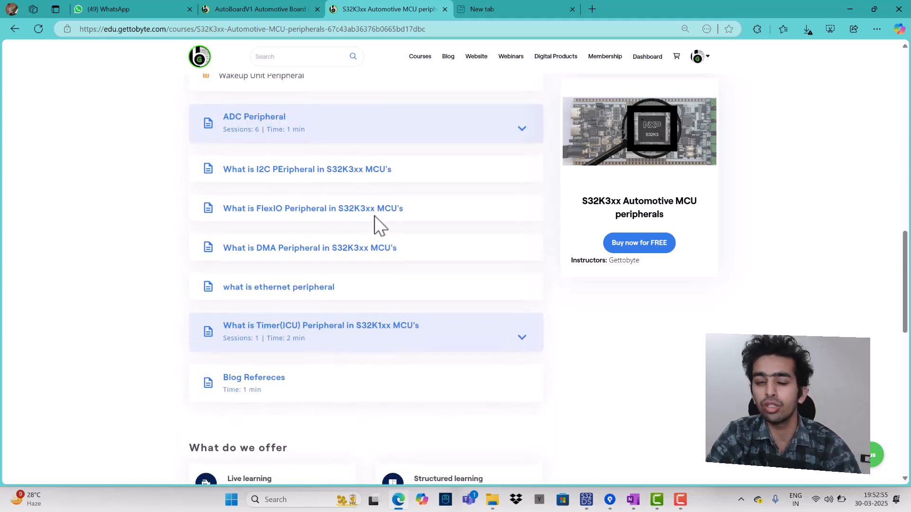
scroll(374, 218, "up", 15)
scroll(378, 220, "down", 1)
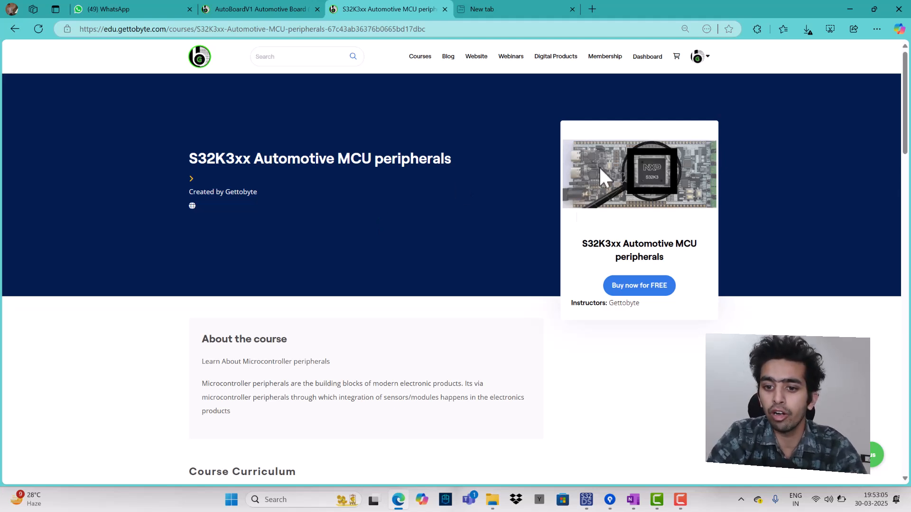
Revisit the AutoBoardV1 product page, then look over the S32K3xx course overview again.
left_click(292, 6)
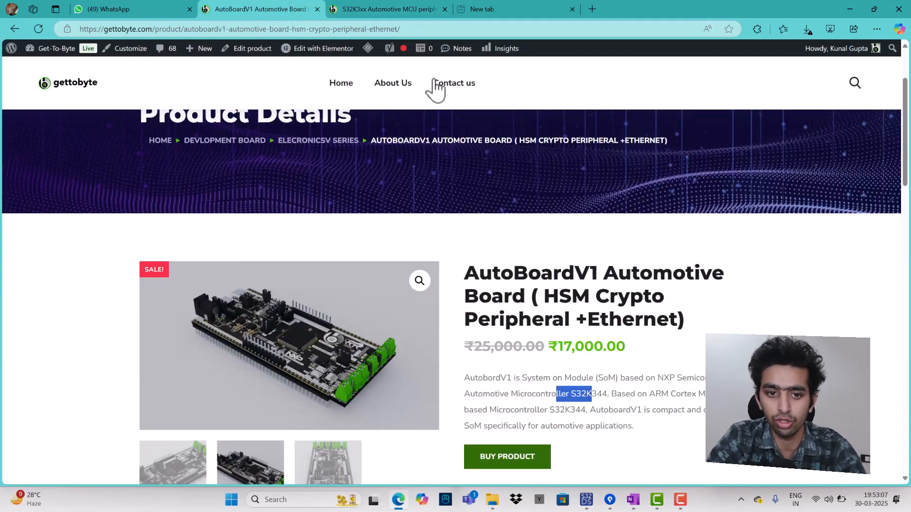
scroll(471, 232, "down", 4)
left_click(473, 226)
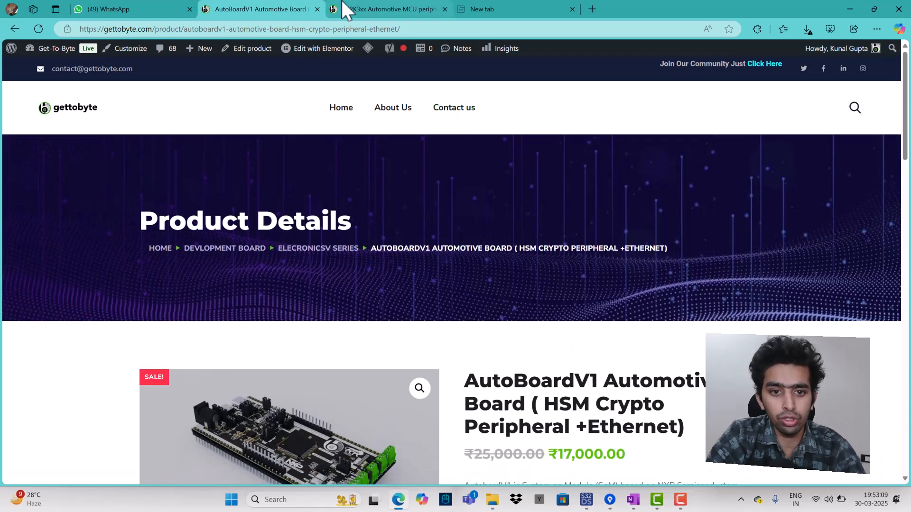
left_click(341, 1)
scroll(430, 223, "down", 5)
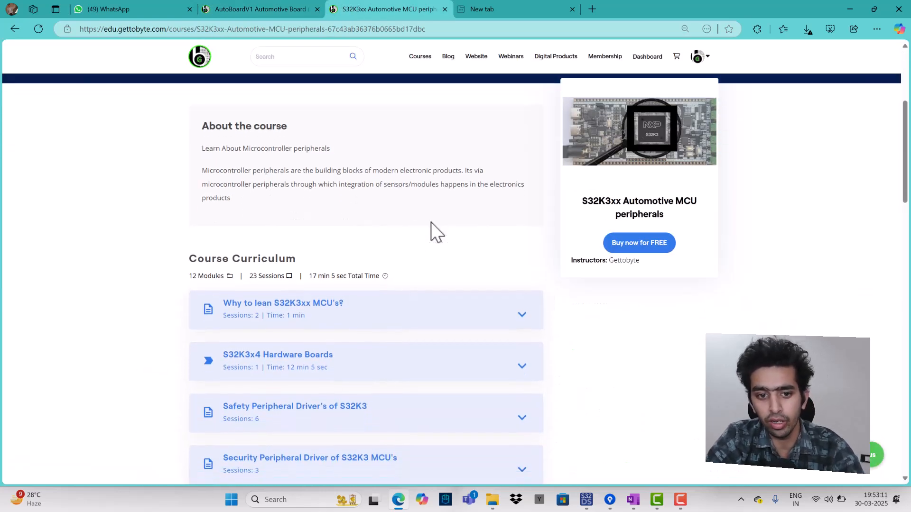
scroll(430, 222, "up", 4)
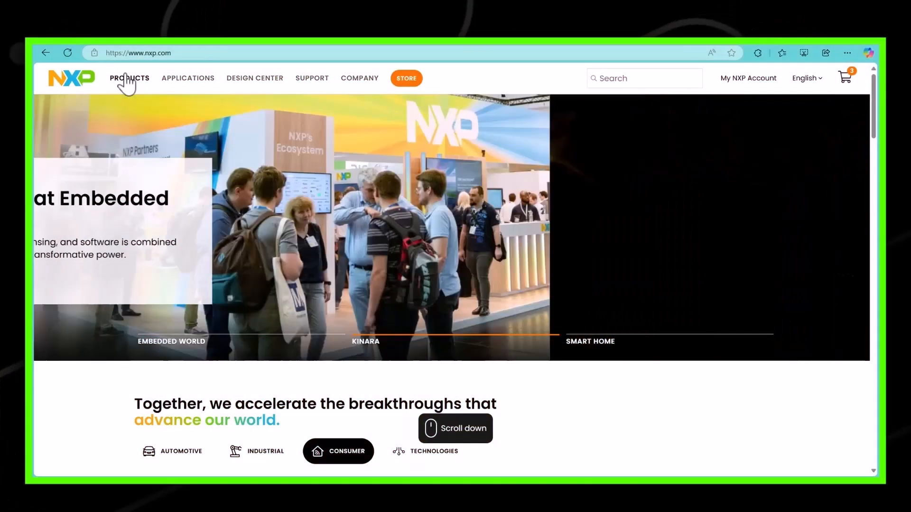
On the NXP website, open the S32 Automotive Processing Platform page and go to its S32K General-Purpose Microcontrollers.
left_click(125, 81)
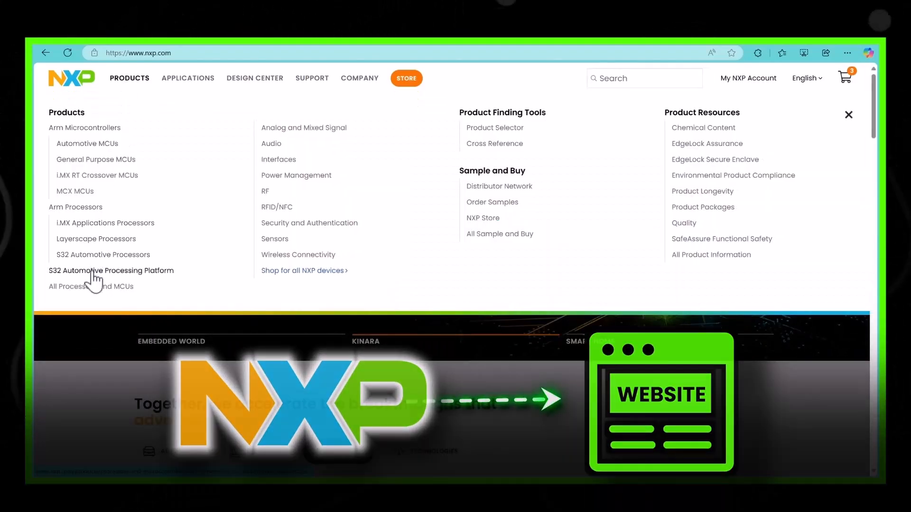
left_click(93, 272)
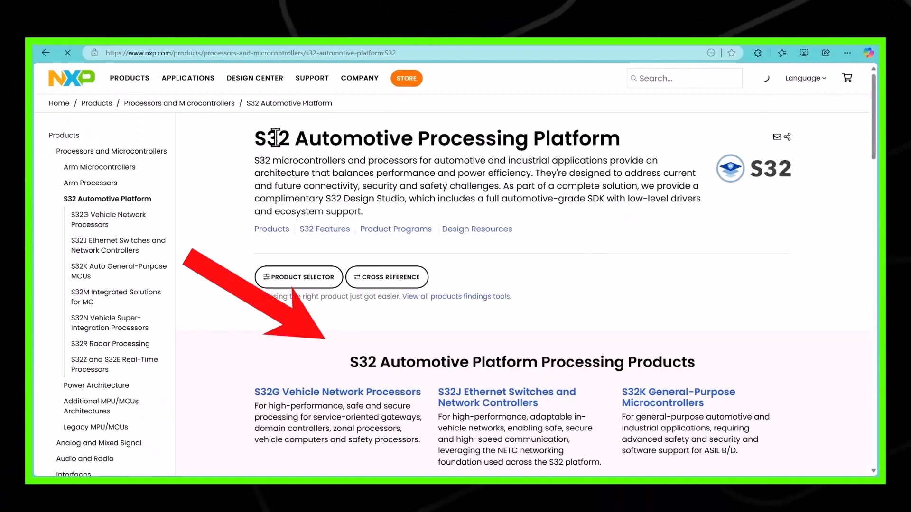
scroll(372, 322, "down", 2)
scroll(373, 322, "down", 1)
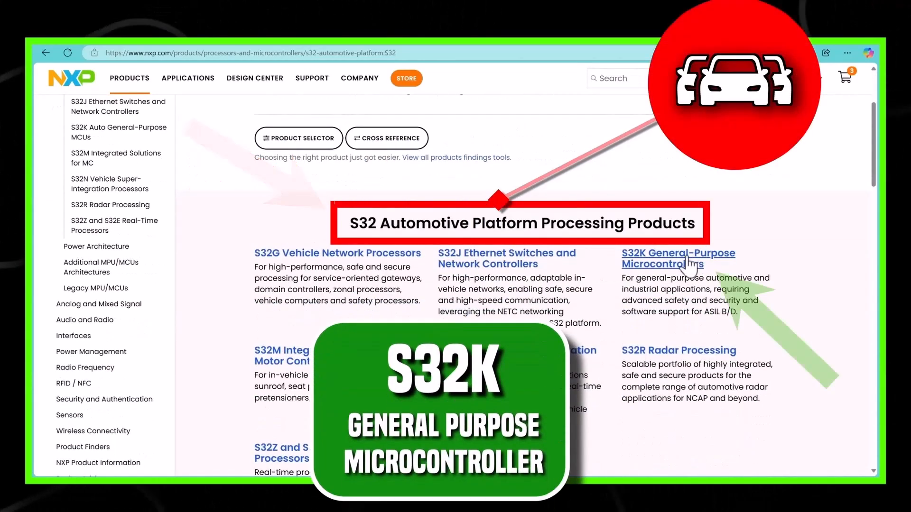
left_click(687, 264)
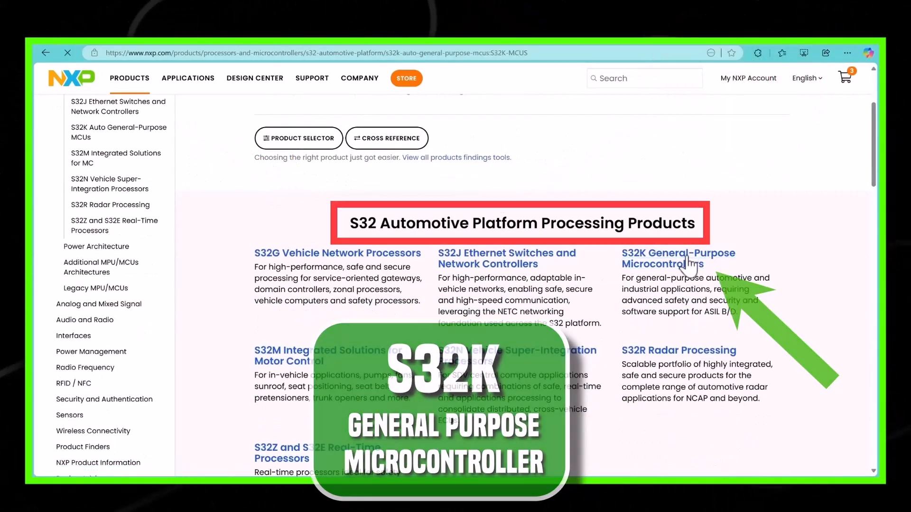
Open the S32K3 series page from the S32K product table and look through its product details.
scroll(397, 283, "down", 5)
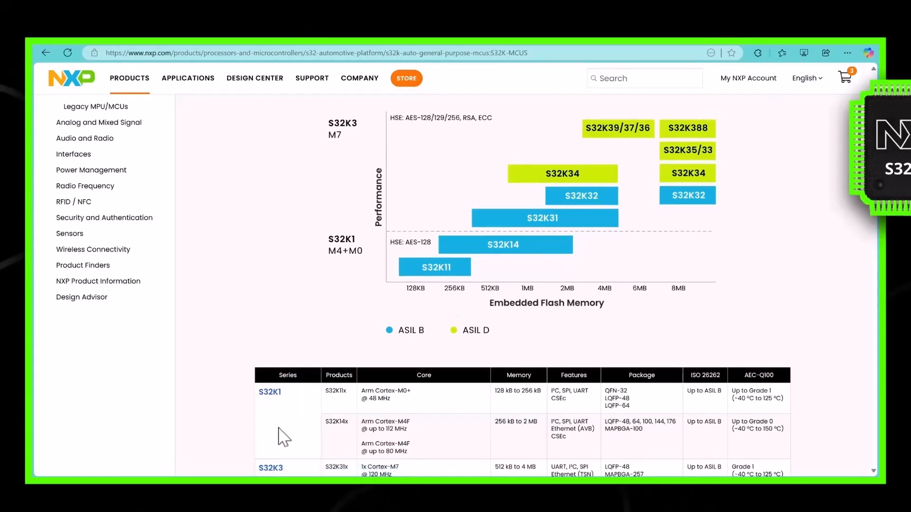
scroll(274, 472, "down", 2)
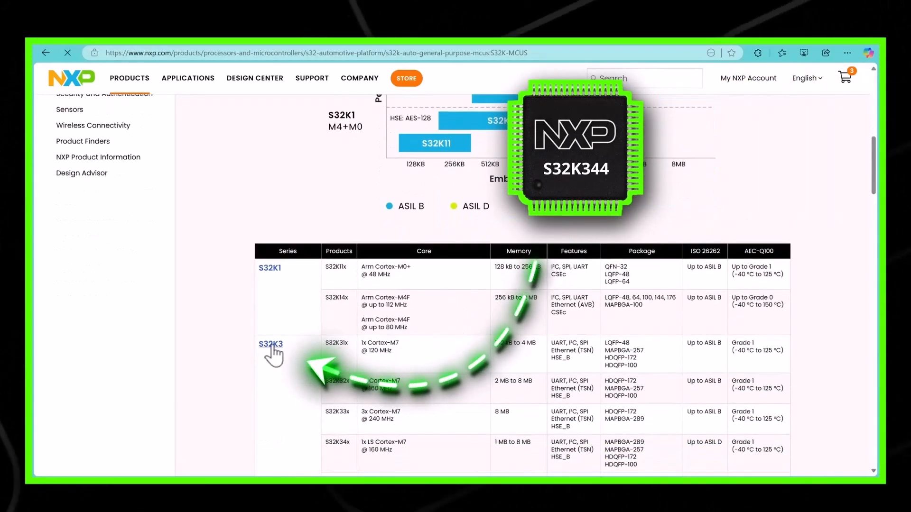
left_click(272, 348)
scroll(392, 285, "down", 15)
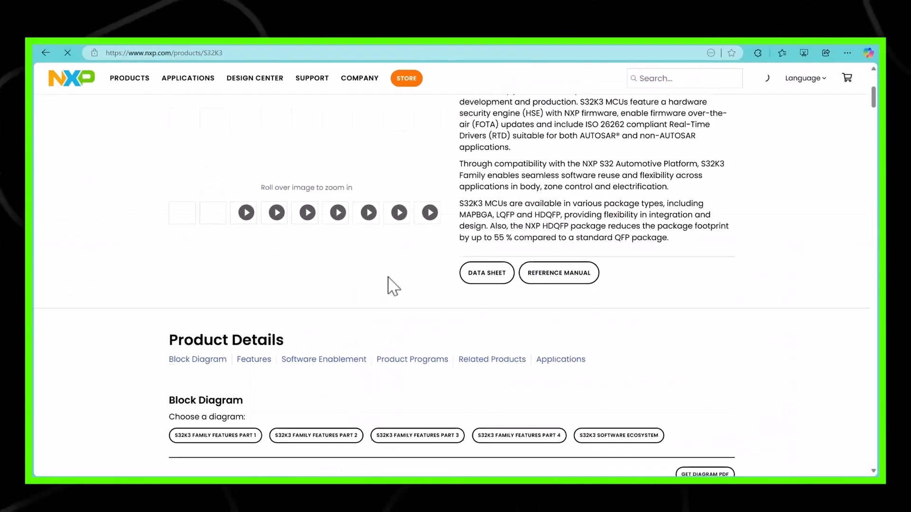
scroll(388, 282, "down", 8)
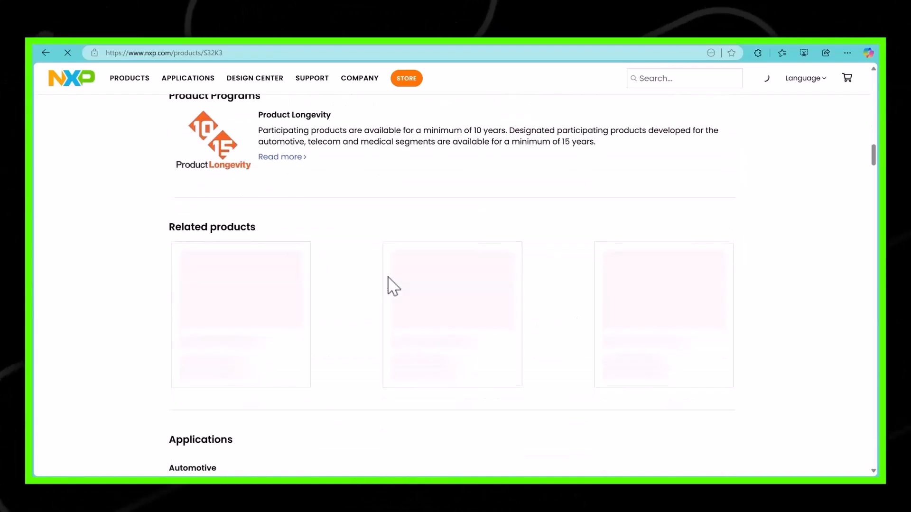
scroll(388, 283, "up", 5)
scroll(212, 201, "up", 1)
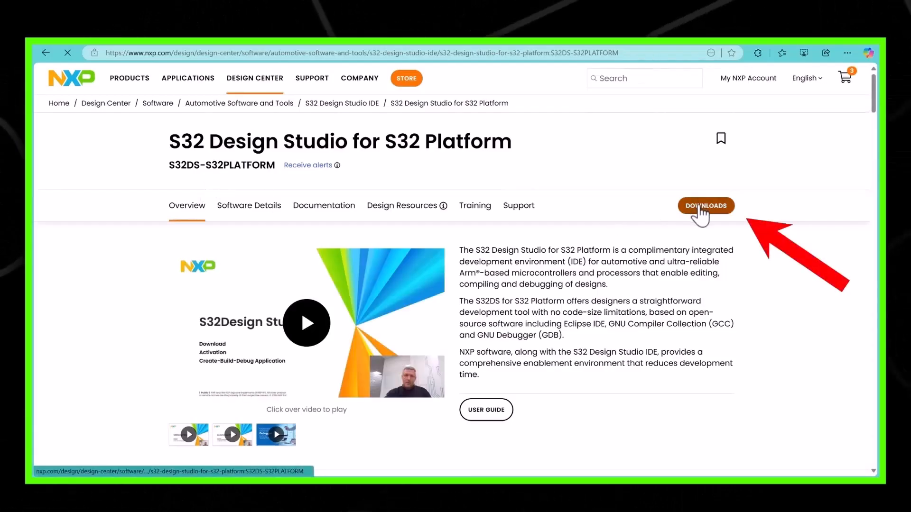
Go to the downloads of S32 Design Studio for S32 Platform and filter them by "S32 Design Studio 3.5".
left_click(700, 209)
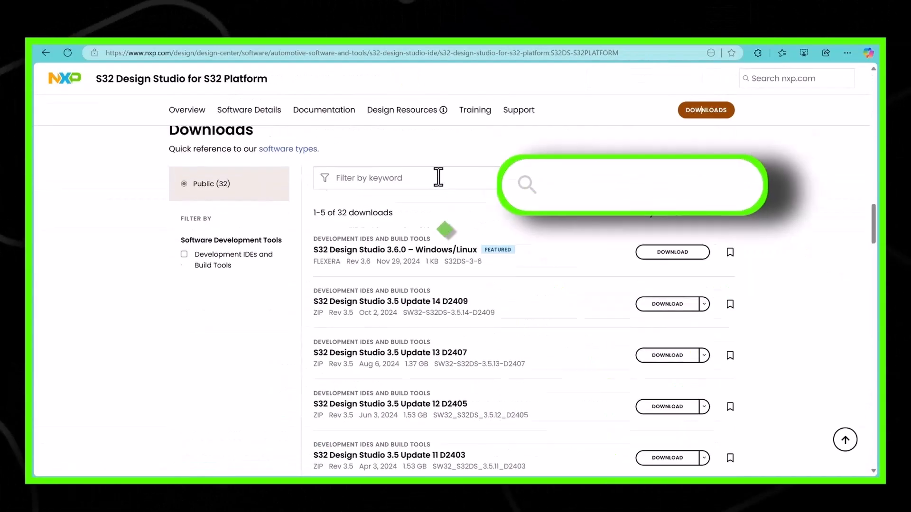
type("S32 De")
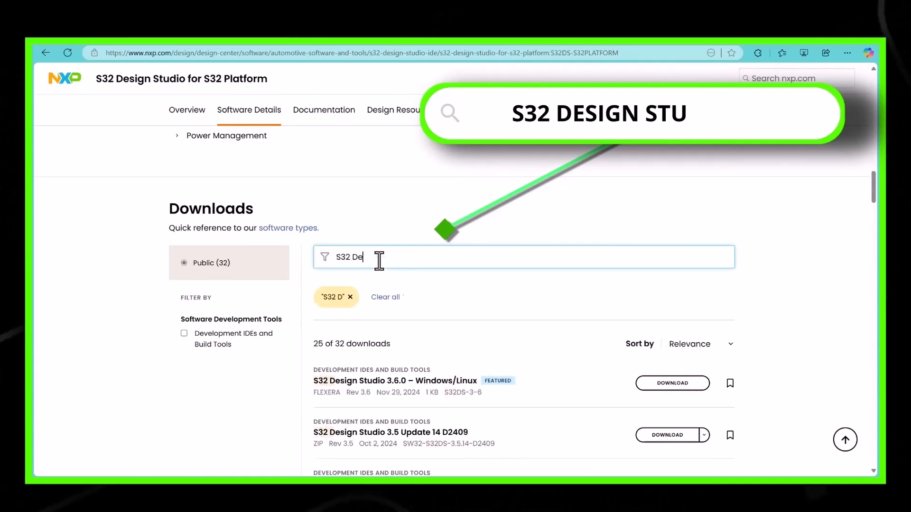
type("sign Studio 3.5")
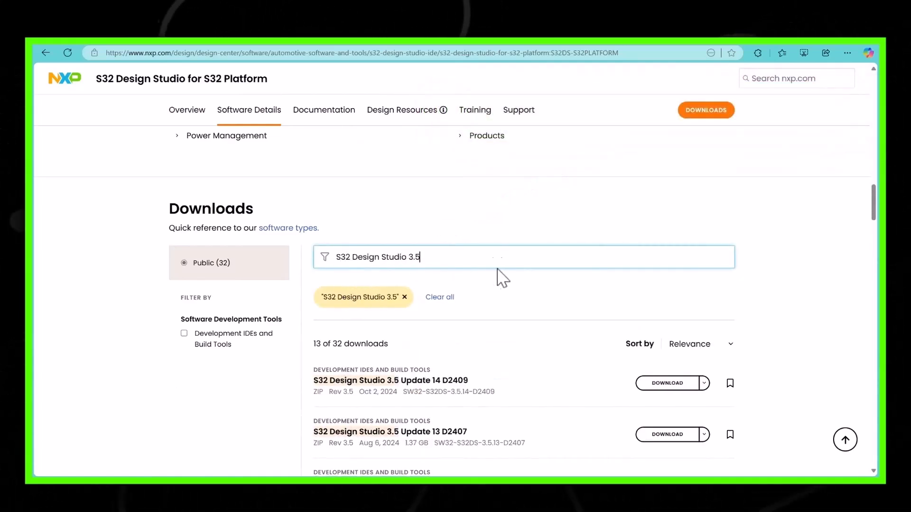
Open the S32 Design Studio v3.5 download files and download the Windows installer S32DS.3.5_b220726_win32.x86_64.exe.
scroll(497, 267, "down", 5)
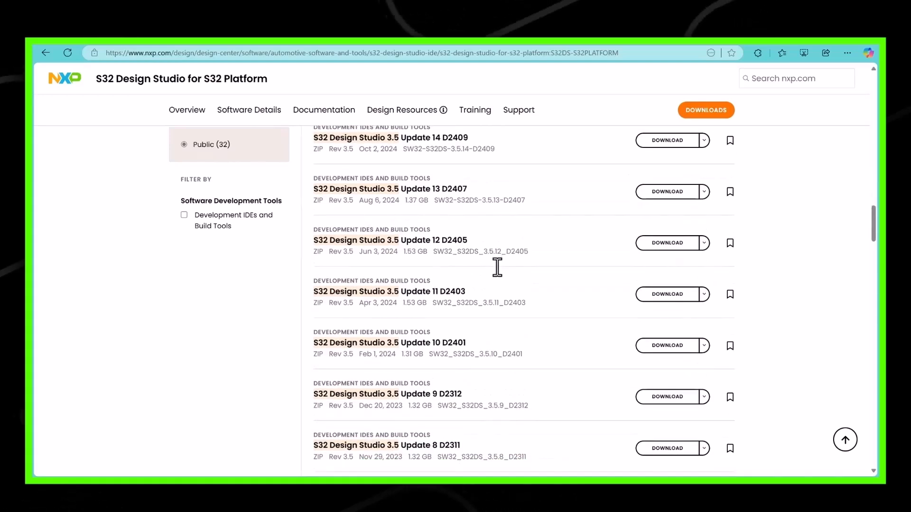
scroll(497, 267, "up", 1)
scroll(497, 267, "down", 10)
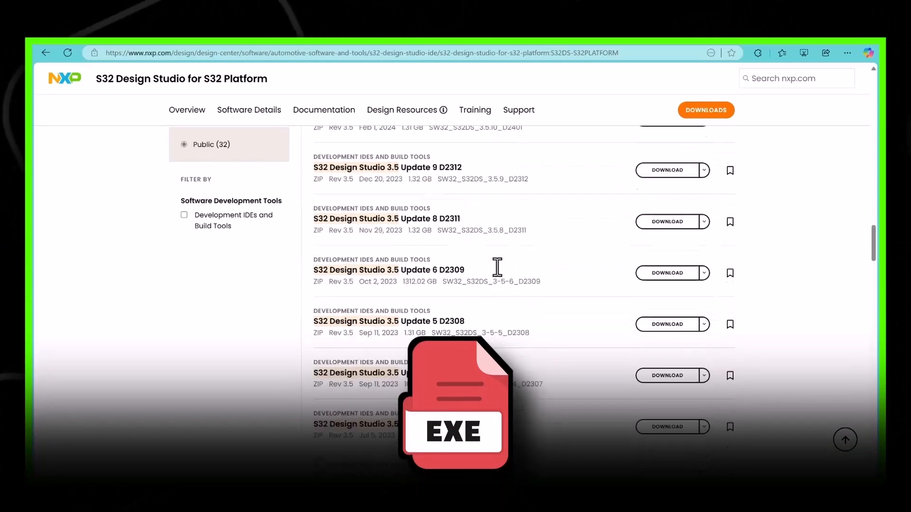
scroll(497, 267, "down", 2)
left_click(670, 278)
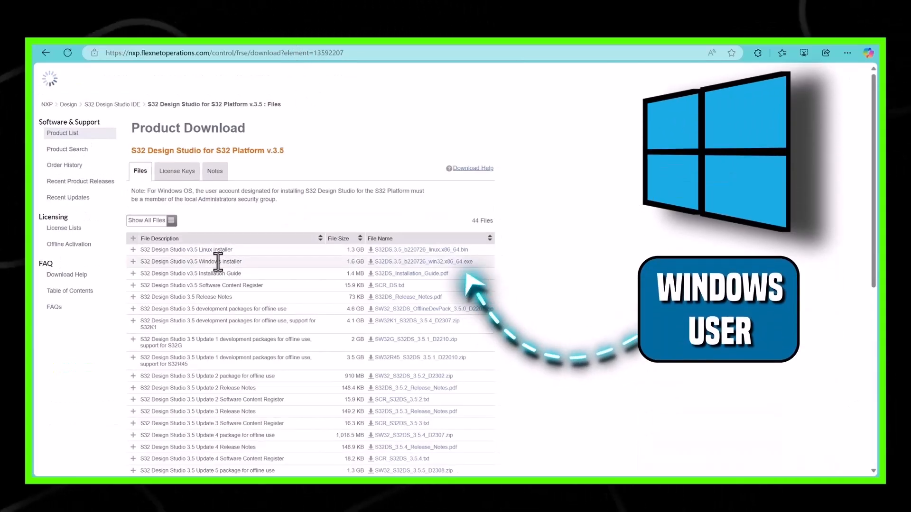
left_click(434, 262)
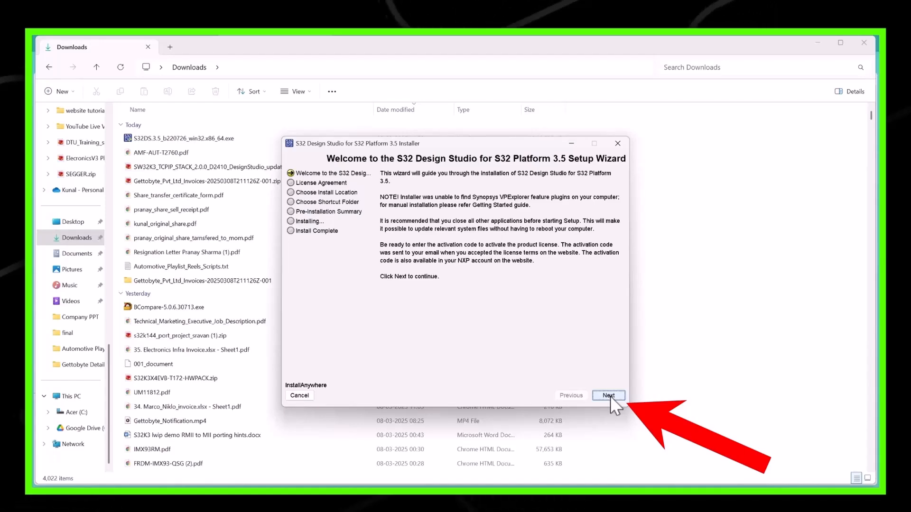
Proceed past the installer's welcome page, read through the NXP Software License Agreement and accept its terms.
left_click(608, 395)
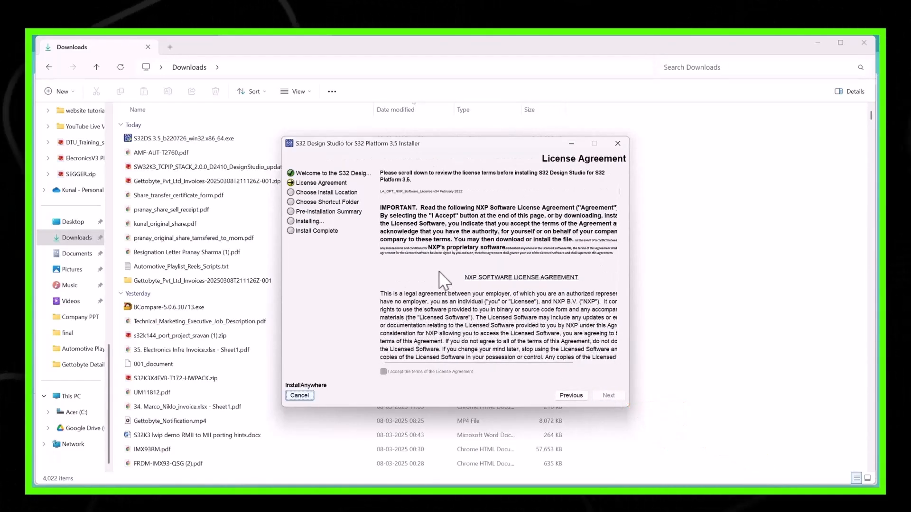
scroll(440, 280, "down", 15)
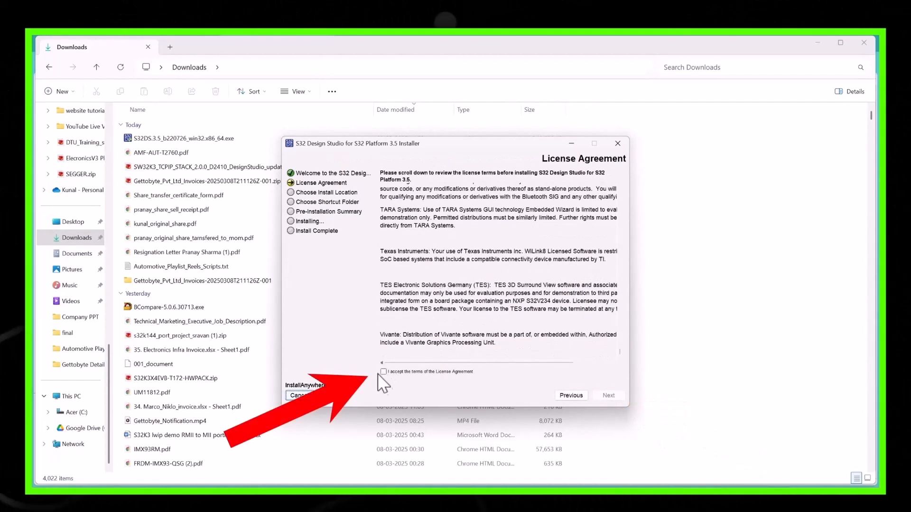
left_click(383, 372)
left_click(610, 396)
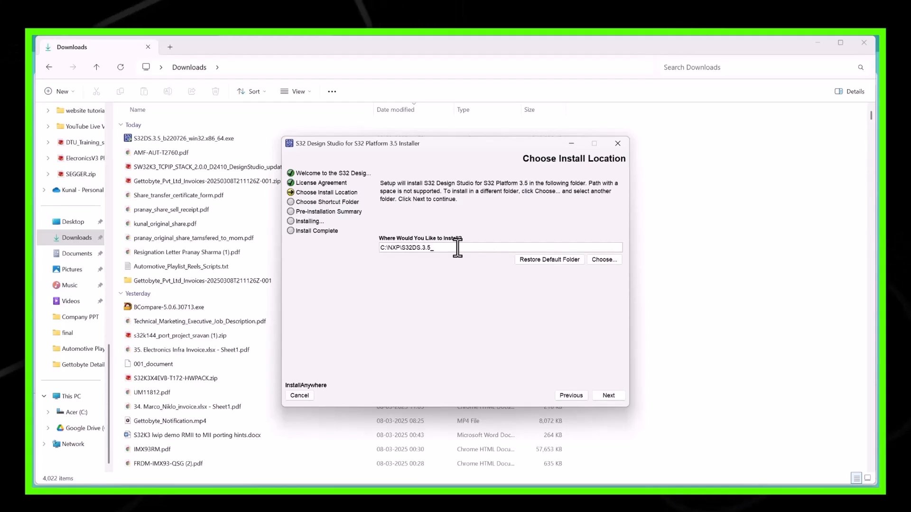
Install S32 Design Studio to C:\NXP\S32DS.3.5_New with the preset shortcut folder and close the completed installer.
left_click(604, 393)
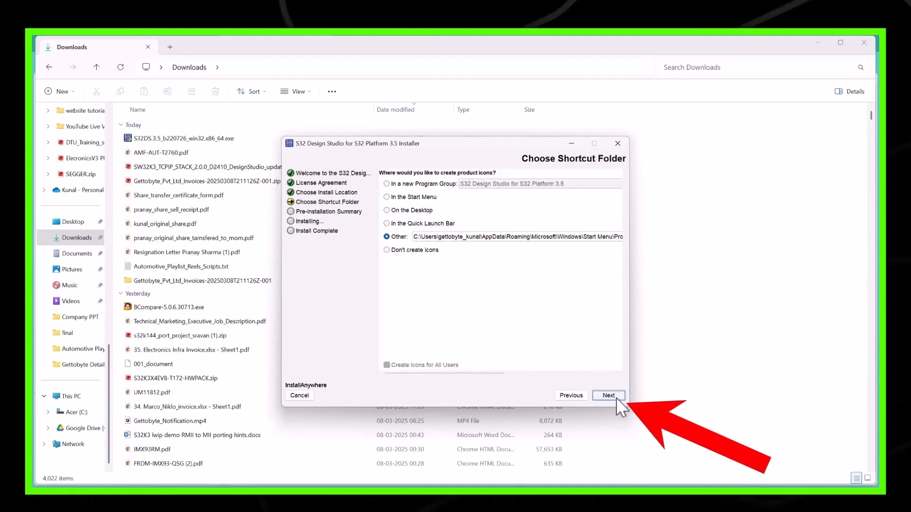
left_click(617, 398)
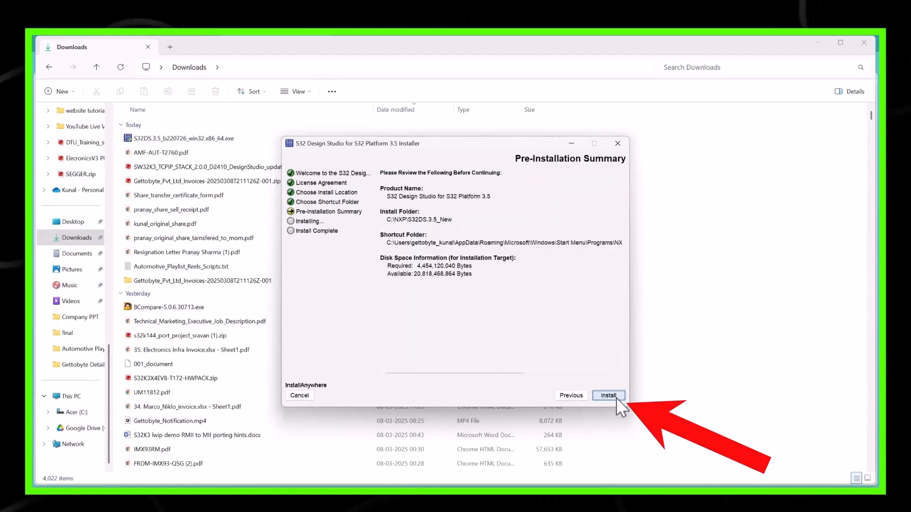
left_click(617, 399)
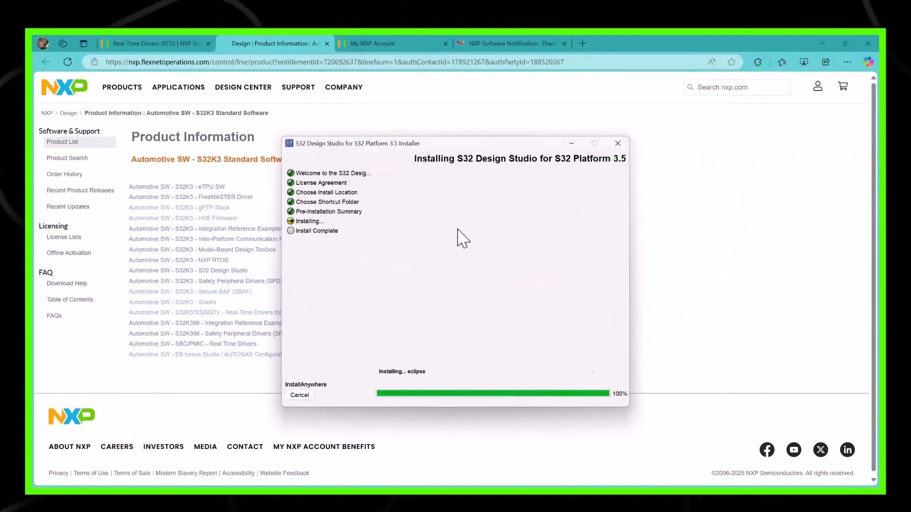
left_click(491, 348)
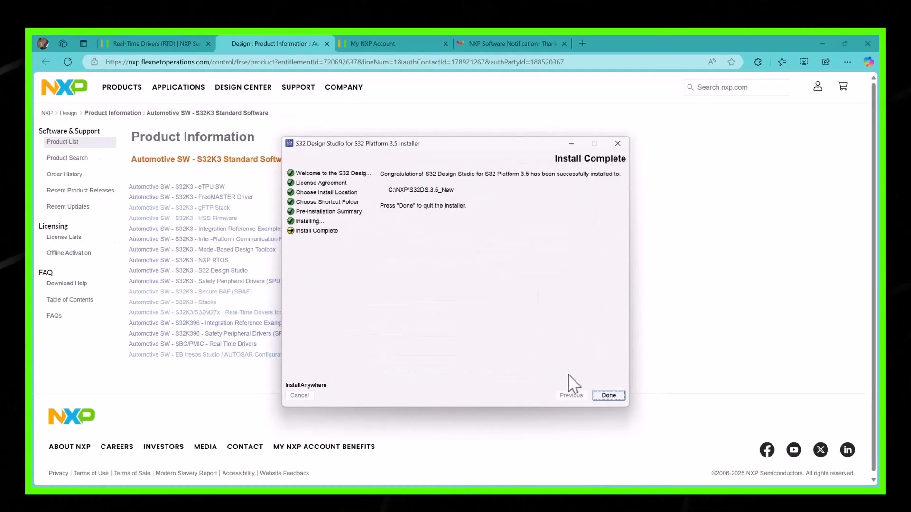
left_click(609, 395)
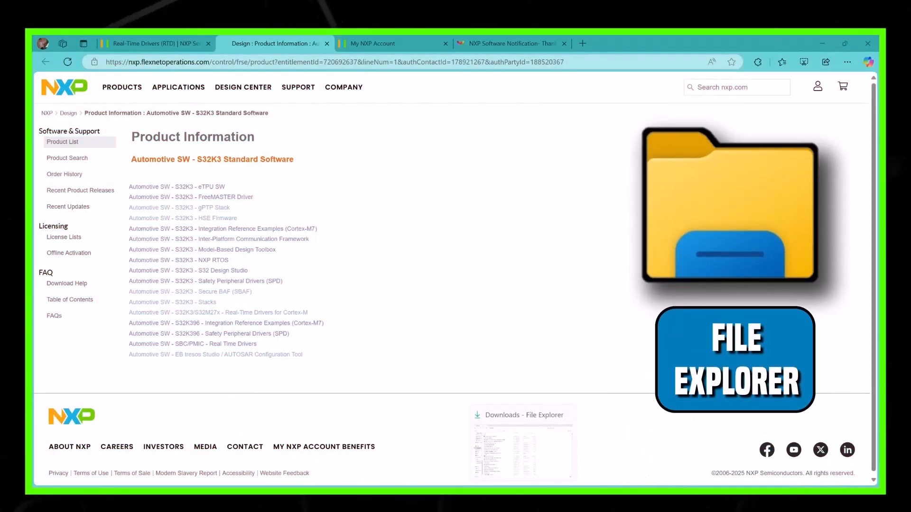
Switch to File Explorer and open the folder C:\NXP\S32DS.3.5_New\eclipse.
key("alt+Tab")
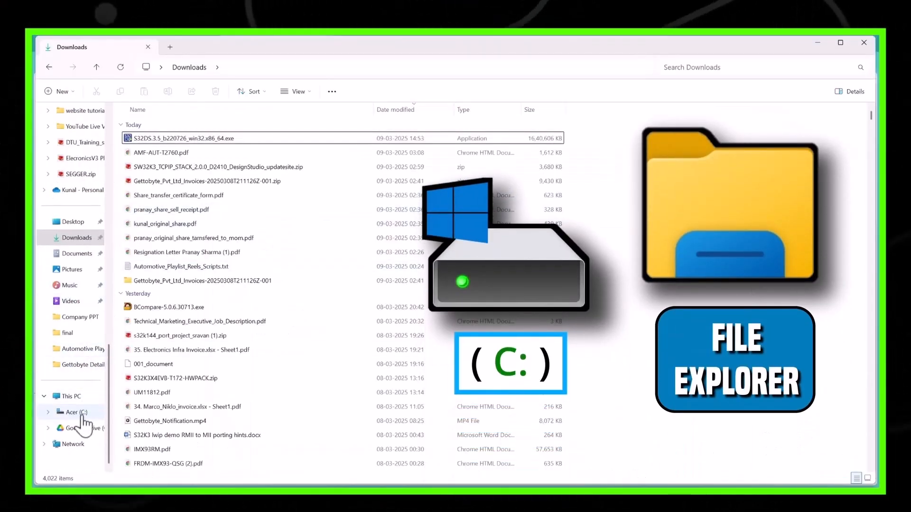
left_click(80, 412)
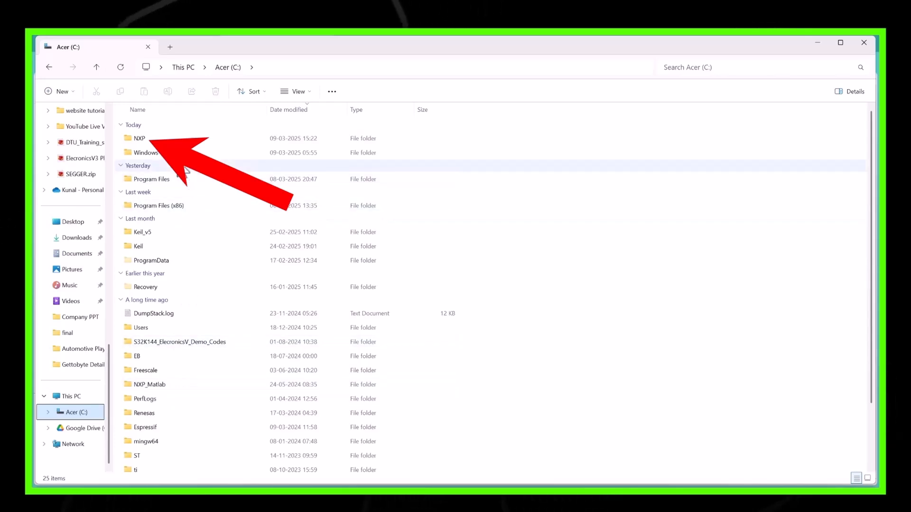
double_click(187, 138)
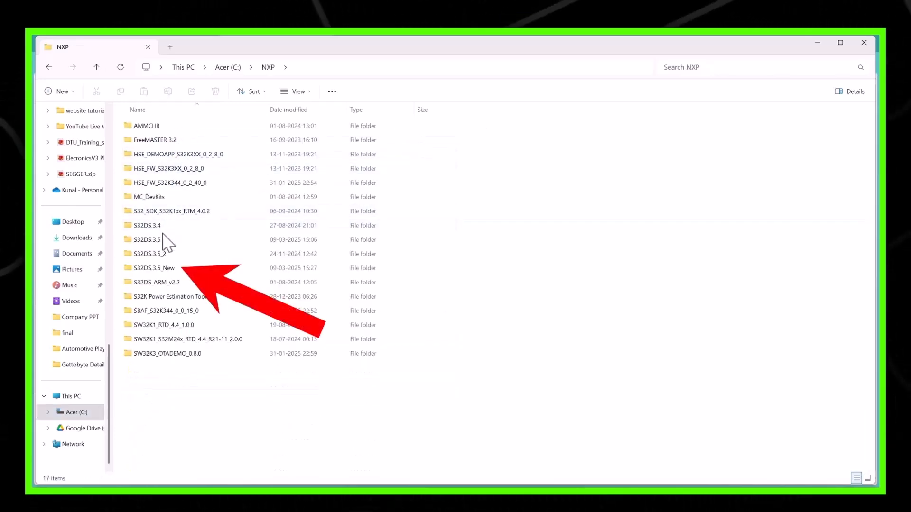
double_click(175, 268)
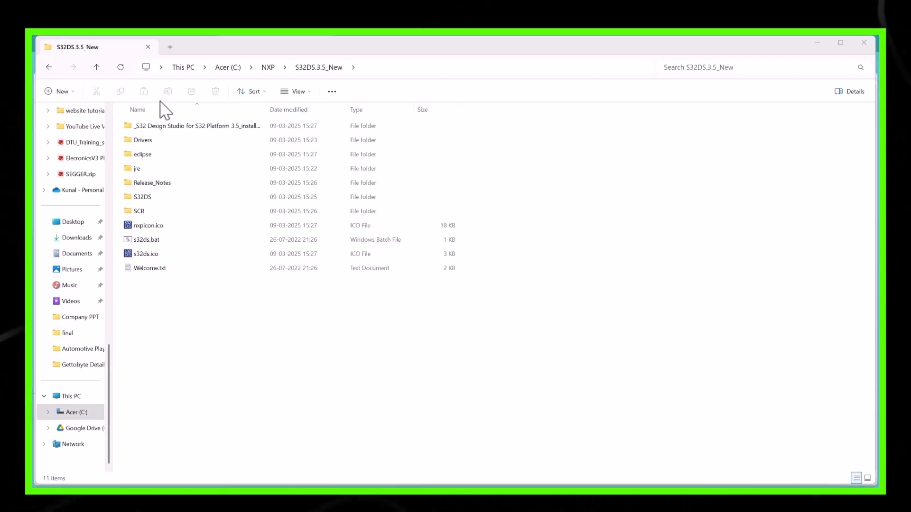
double_click(142, 154)
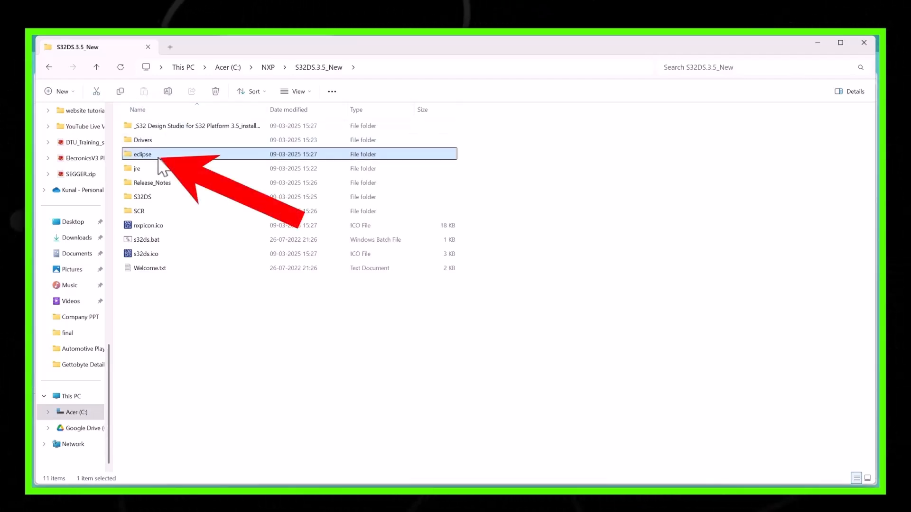
Run s32ds.exe and launch it with the workspace directory renamed to workspaceS32DS.3.5_new.
double_click(156, 295)
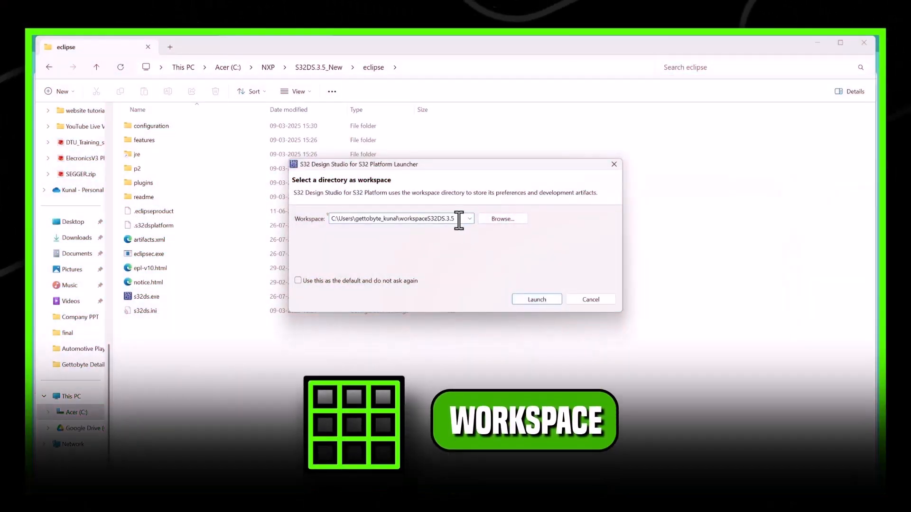
type("_Ne")
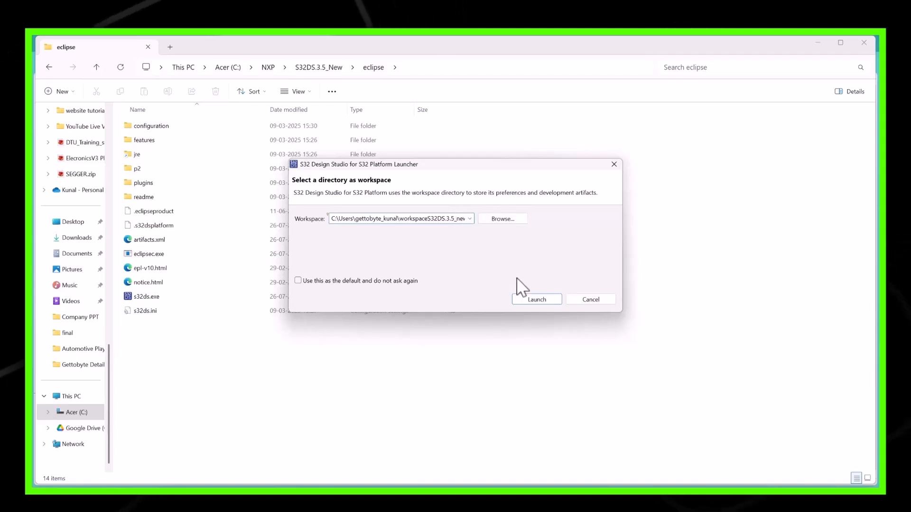
left_click(537, 300)
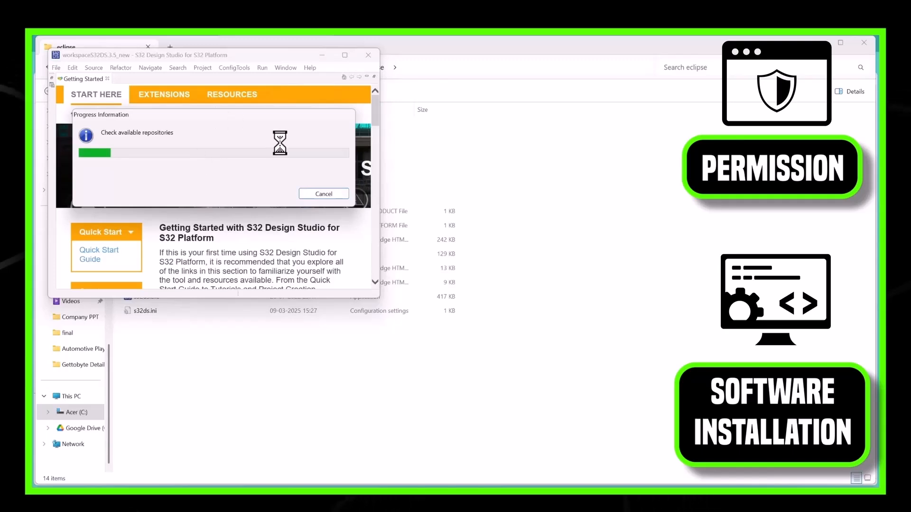
Cancel the check of available repositories, maximize the IDE window and restore the workbench from the Getting Started page.
left_click(323, 194)
left_click(345, 55)
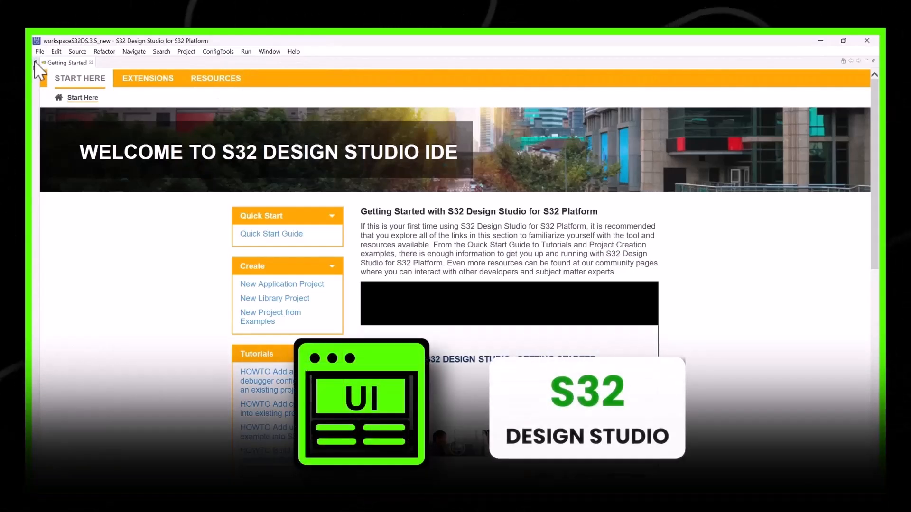
left_click(36, 62)
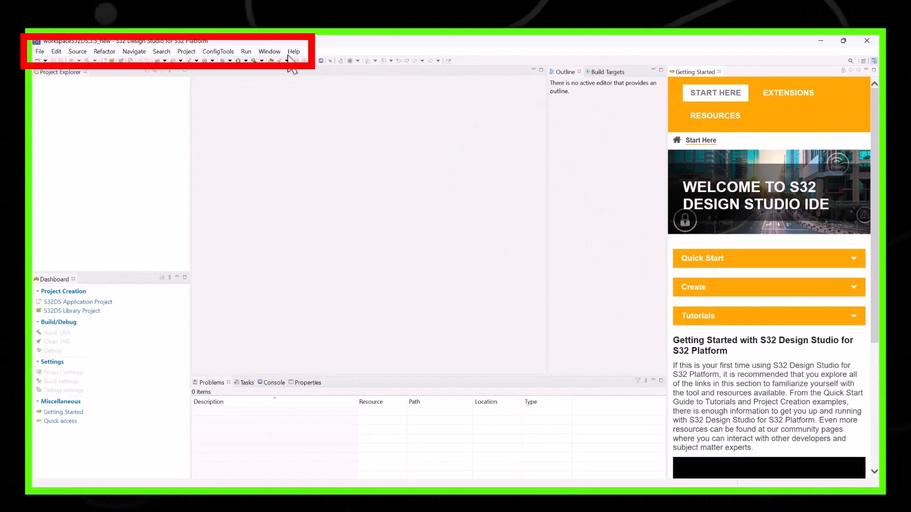
Open S32DS Extensions and Updates and maximize its window.
left_click(294, 53)
left_click(313, 296)
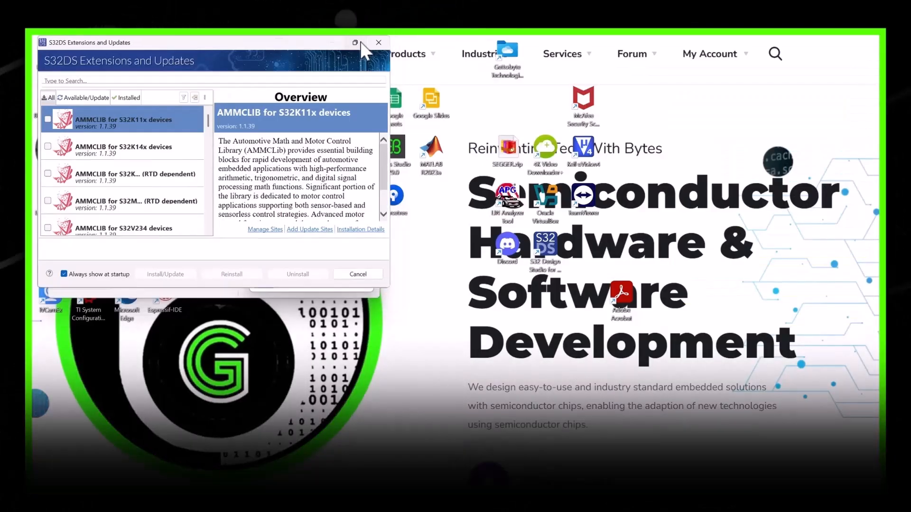
left_click(355, 43)
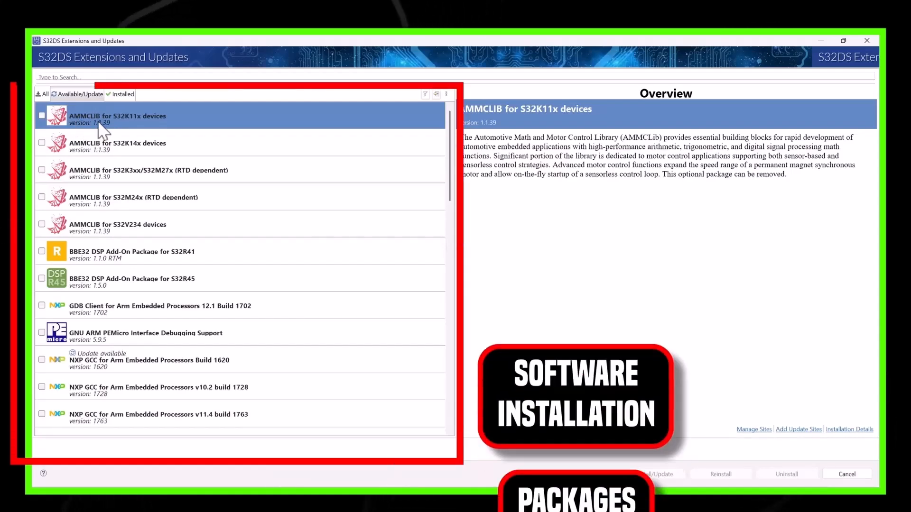
Install the S32 Design Studio Platform Tools package version 3.5.14 with its required items, accepting the license agreements.
scroll(110, 258, "down", 3)
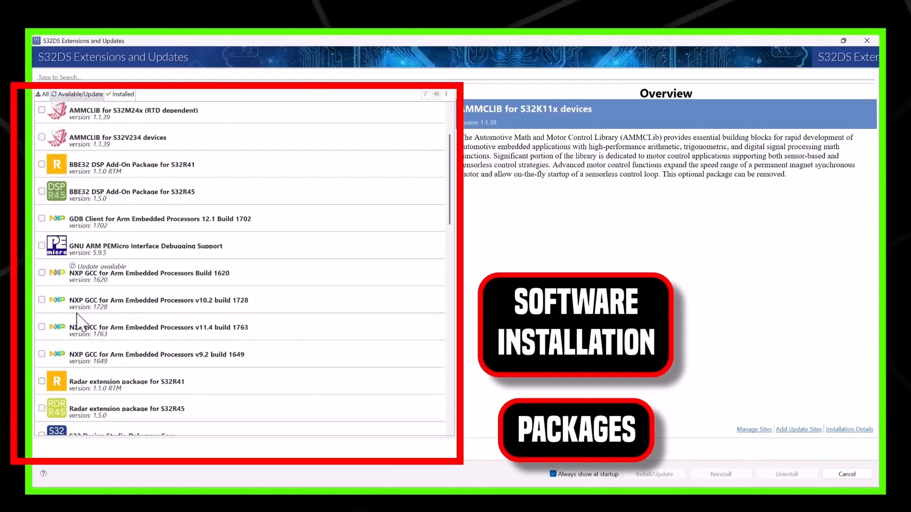
scroll(72, 368, "down", 9)
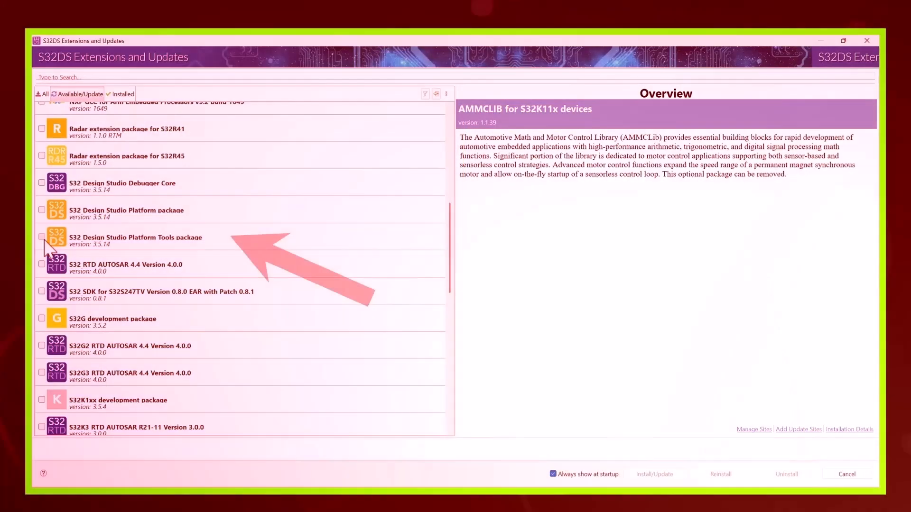
left_click(42, 237)
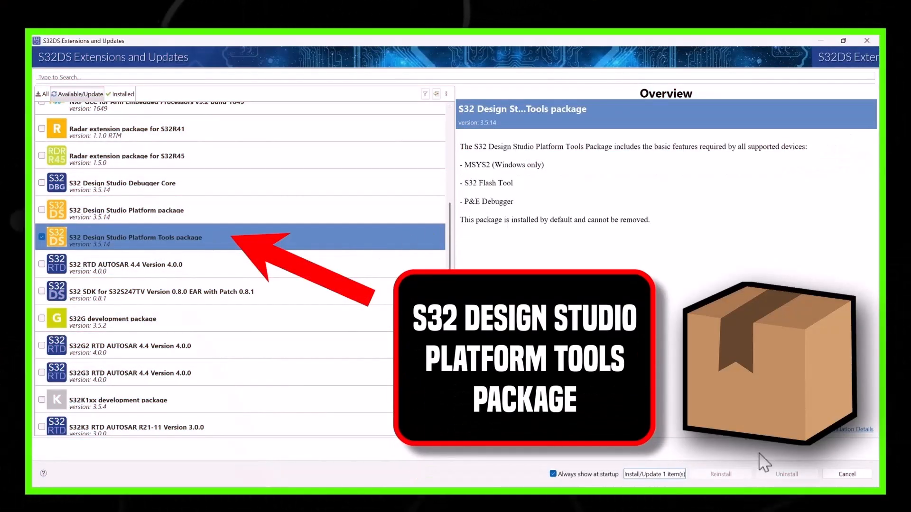
left_click(655, 474)
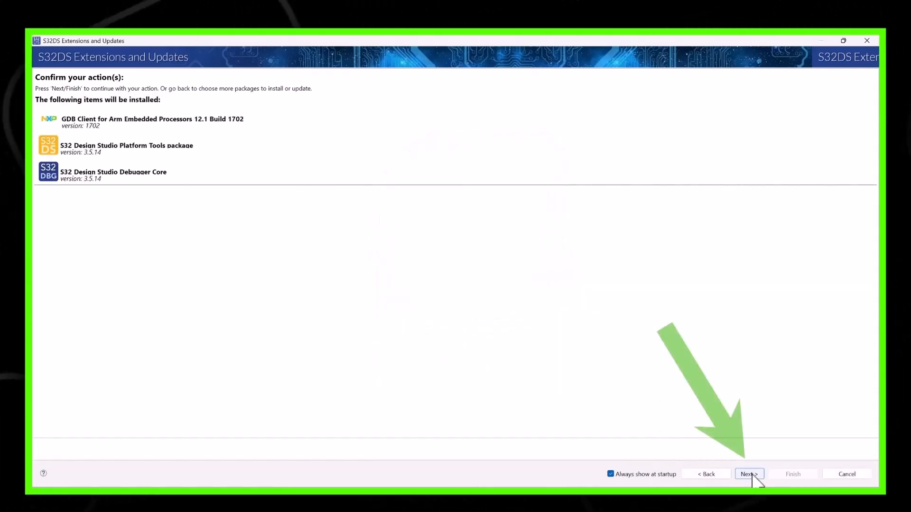
left_click(750, 474)
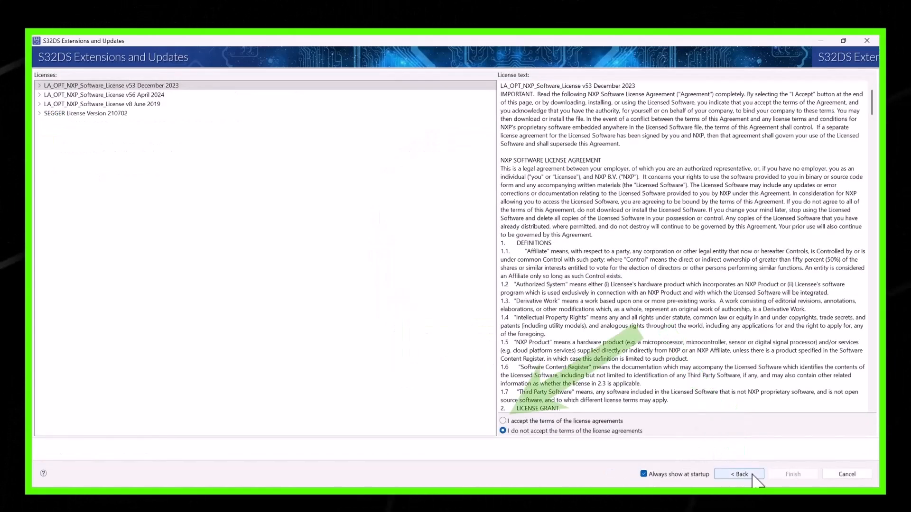
left_click(554, 422)
left_click(792, 475)
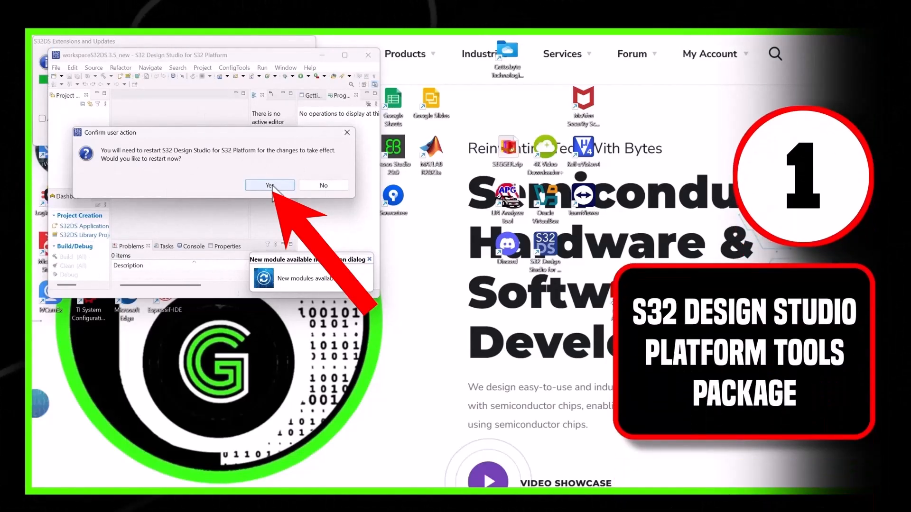
Restart S32 Design Studio to apply the changes and review the installed packages in a maximized Extensions and Updates window.
left_click(271, 185)
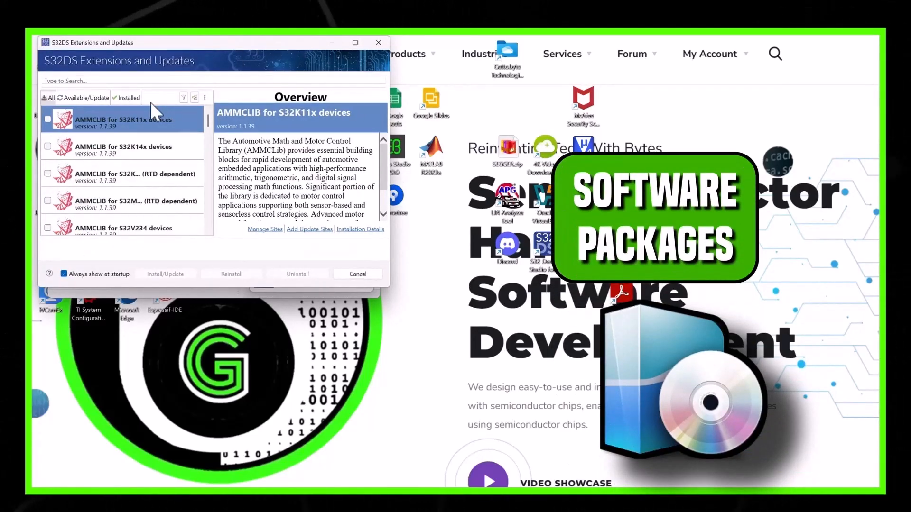
left_click(135, 99)
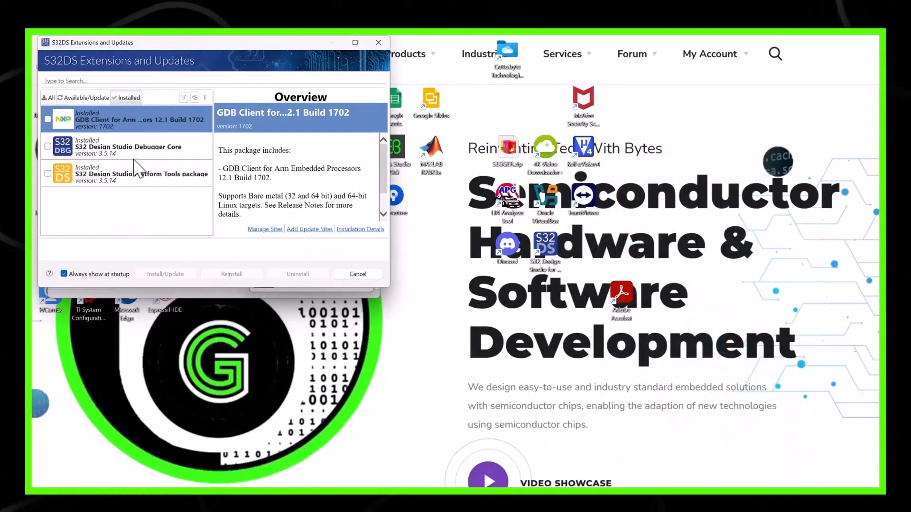
left_click(354, 43)
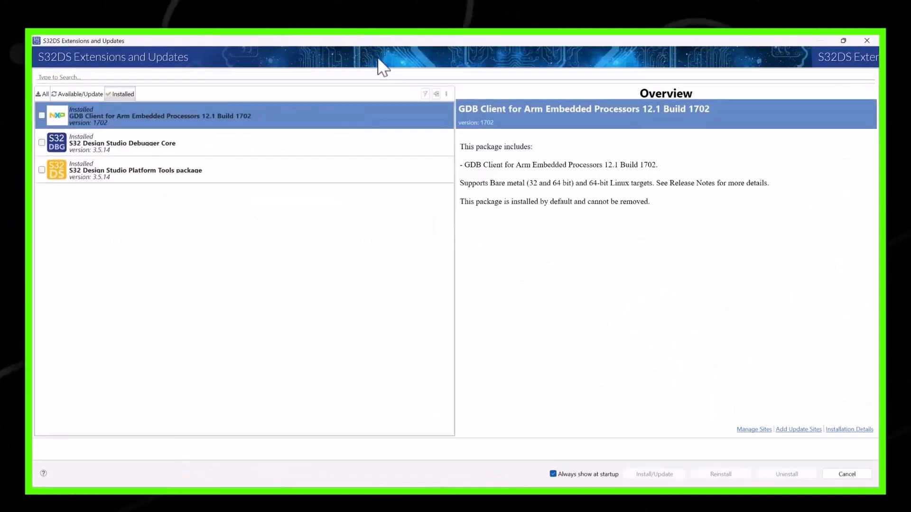
Install the available S32K3xx development package version 3.5.13 with its required items, accepting the license agreements.
left_click(75, 93)
scroll(120, 304, "down", 3)
scroll(120, 304, "down", 3)
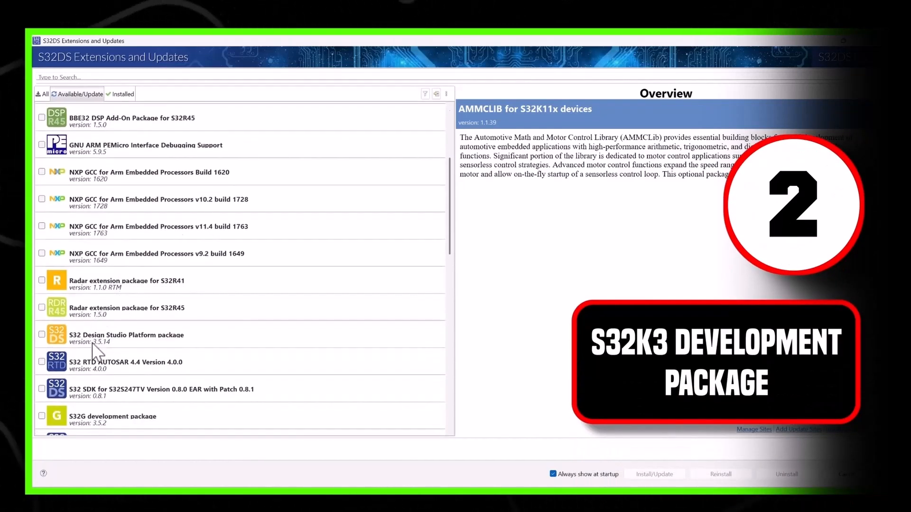
scroll(93, 345, "down", 5)
scroll(93, 344, "down", 3)
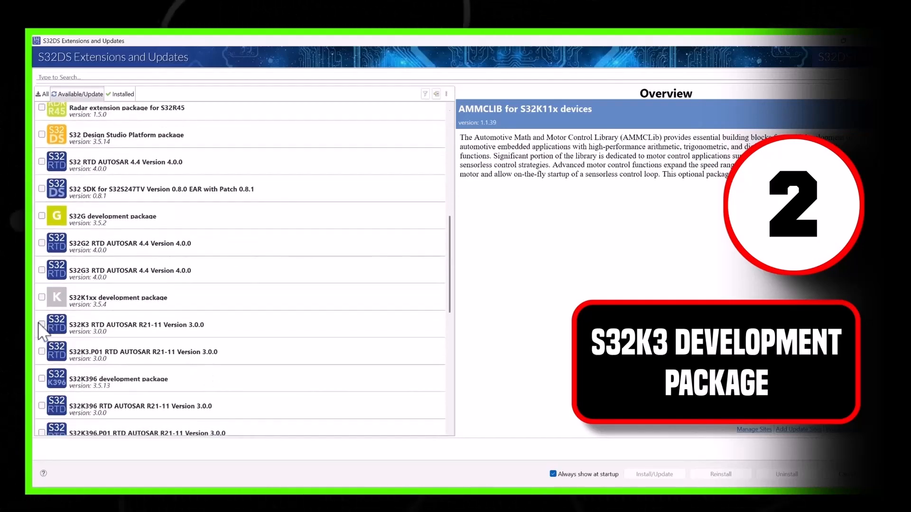
scroll(93, 327, "down", 2)
scroll(49, 325, "down", 4)
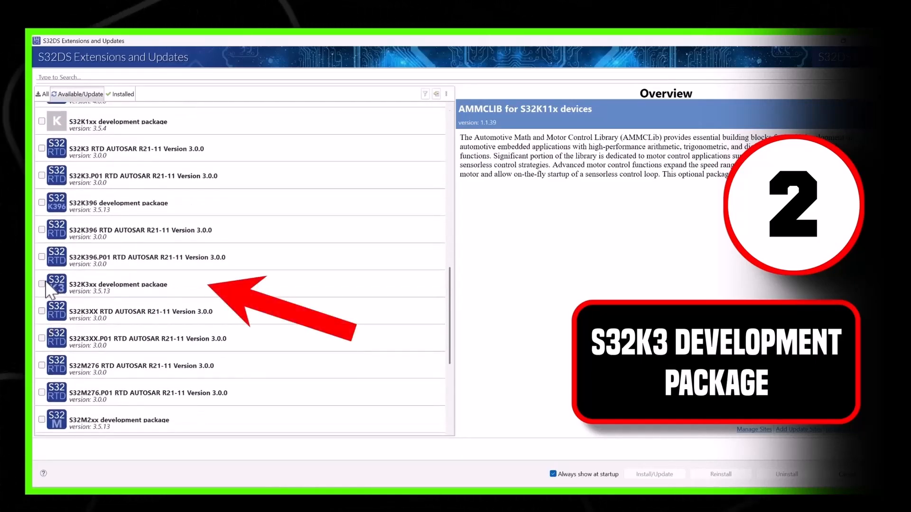
left_click(43, 284)
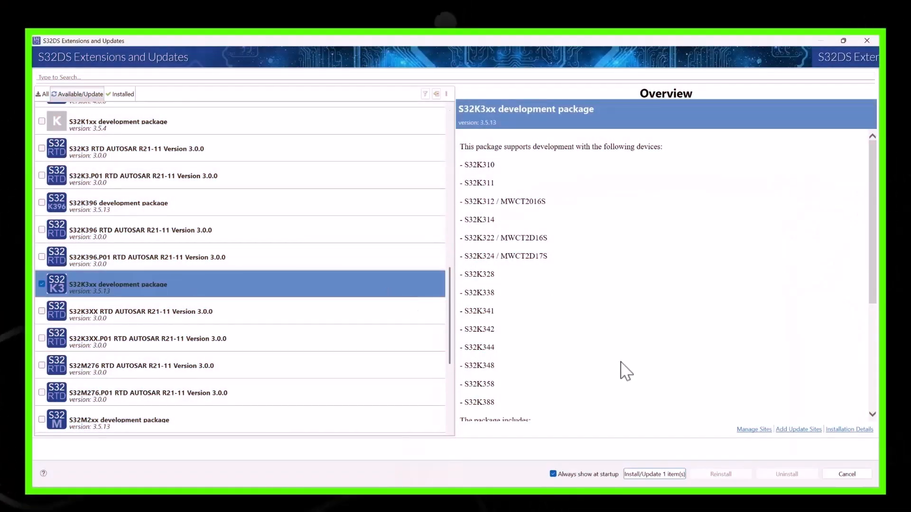
left_click(668, 474)
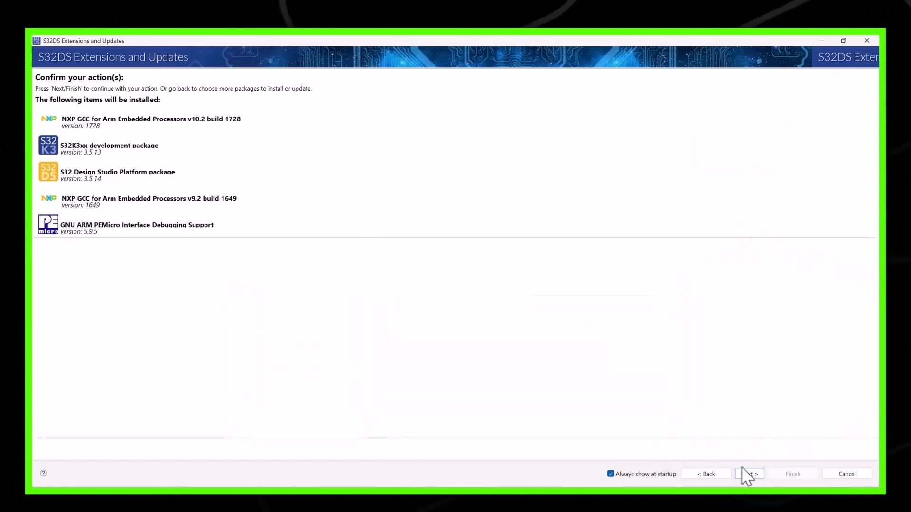
left_click(744, 474)
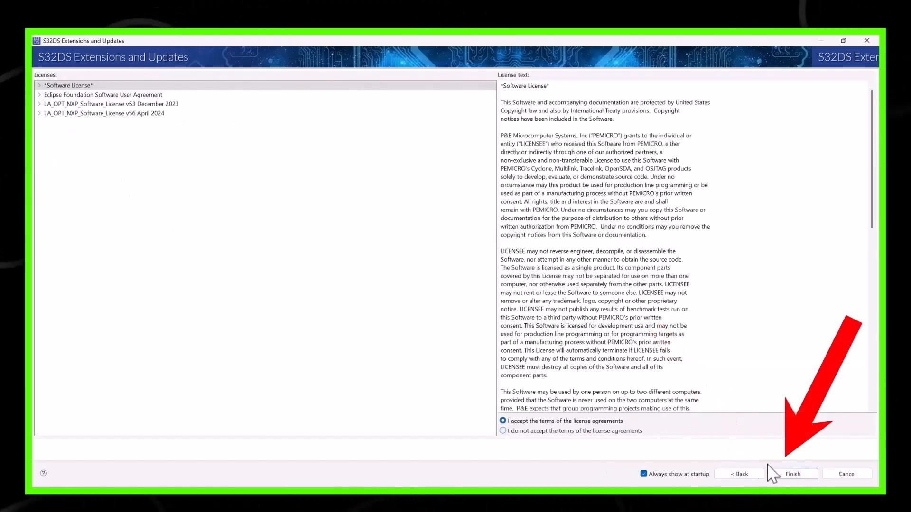
left_click(789, 473)
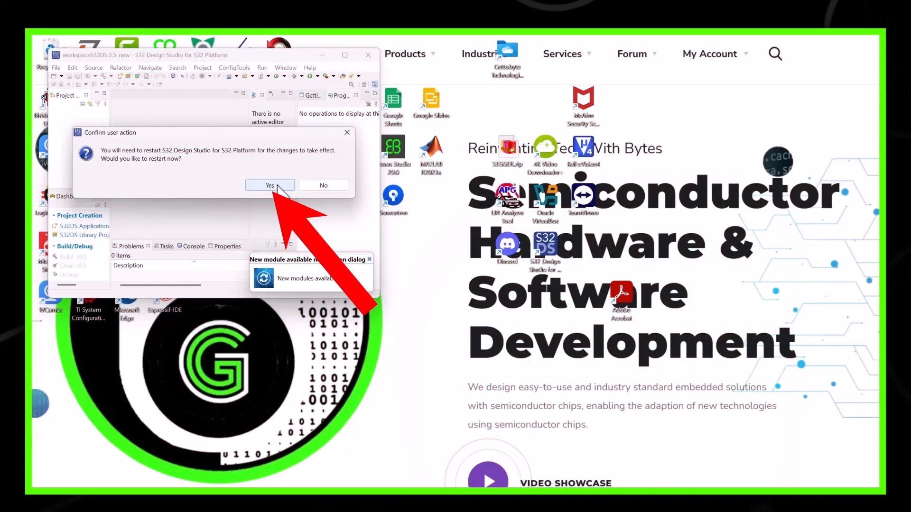
Restart S32 Design Studio to apply the development package and review the installed packages in a maximized Extensions and Updates window.
left_click(270, 185)
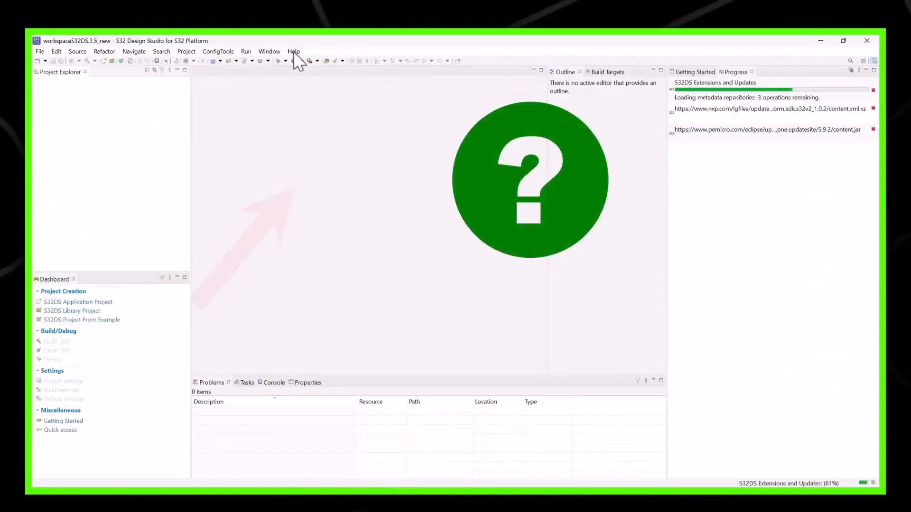
left_click(294, 51)
left_click(312, 184)
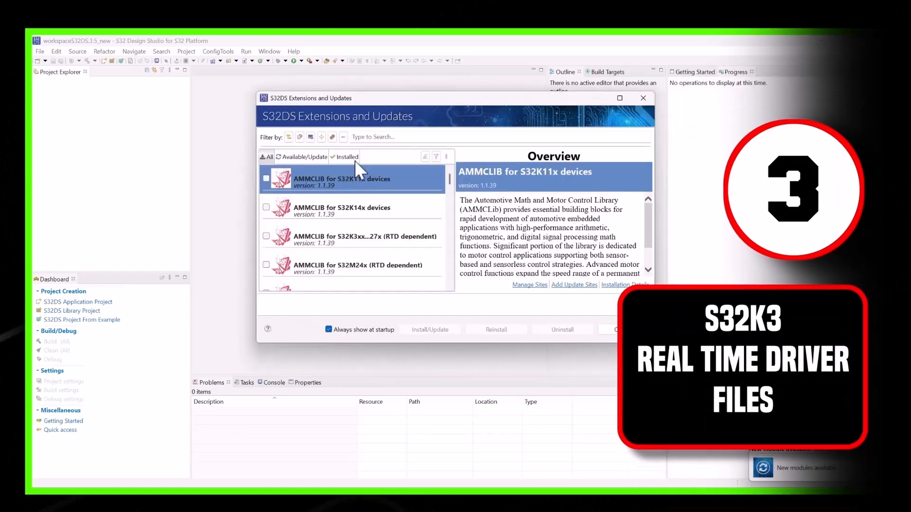
left_click(618, 98)
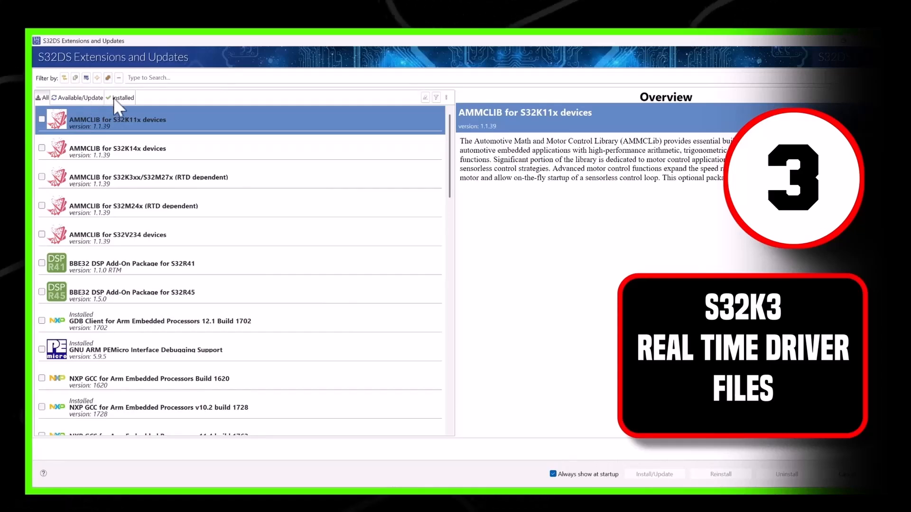
left_click(114, 99)
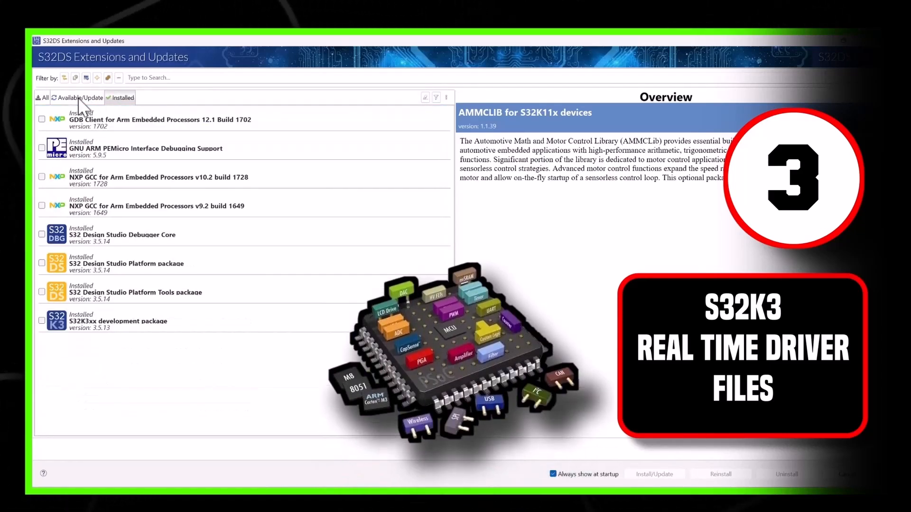
Install the available S32K3 RTD AUTOSAR R21-11 Version 3.0.0 real-time drivers, accepting the license agreement.
left_click(91, 98)
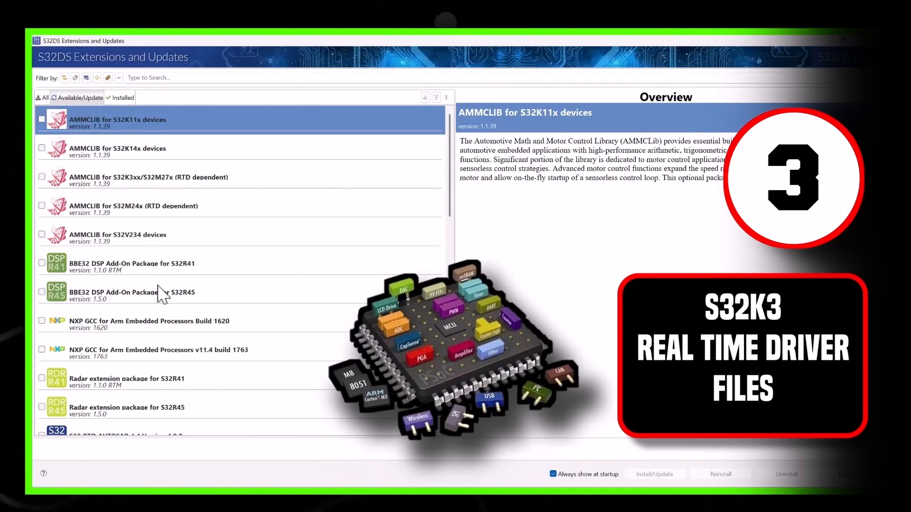
scroll(161, 294, "down", 3)
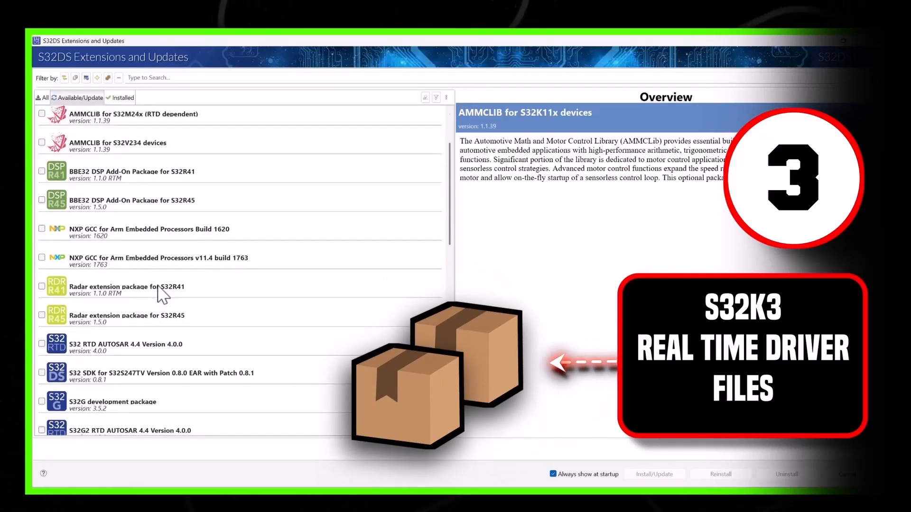
scroll(162, 294, "down", 5)
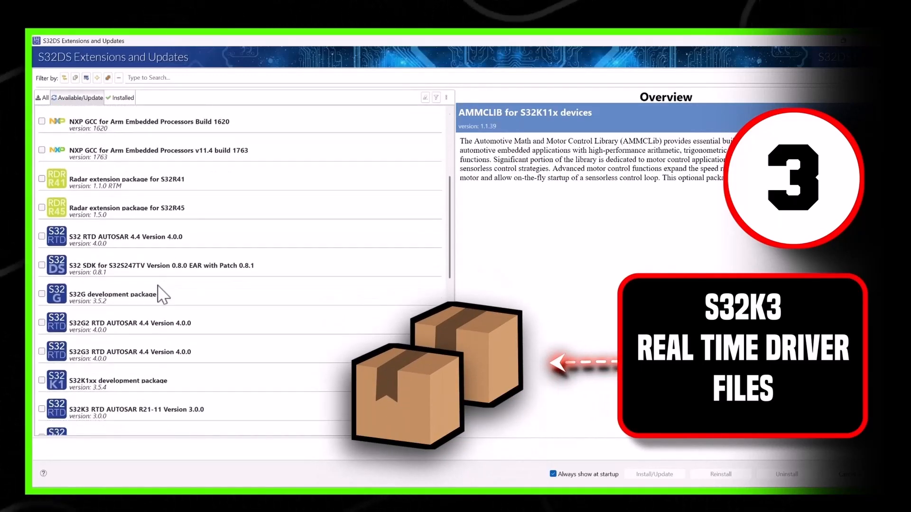
scroll(161, 294, "down", 3)
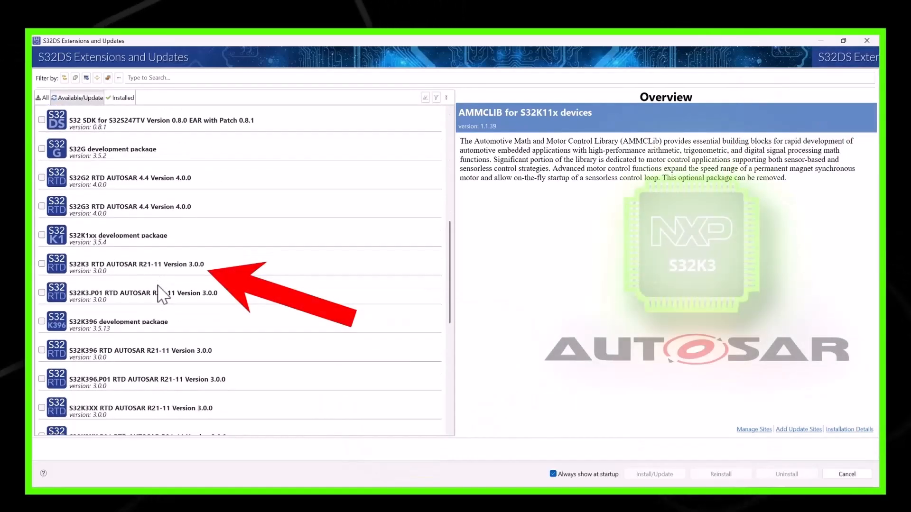
left_click(43, 264)
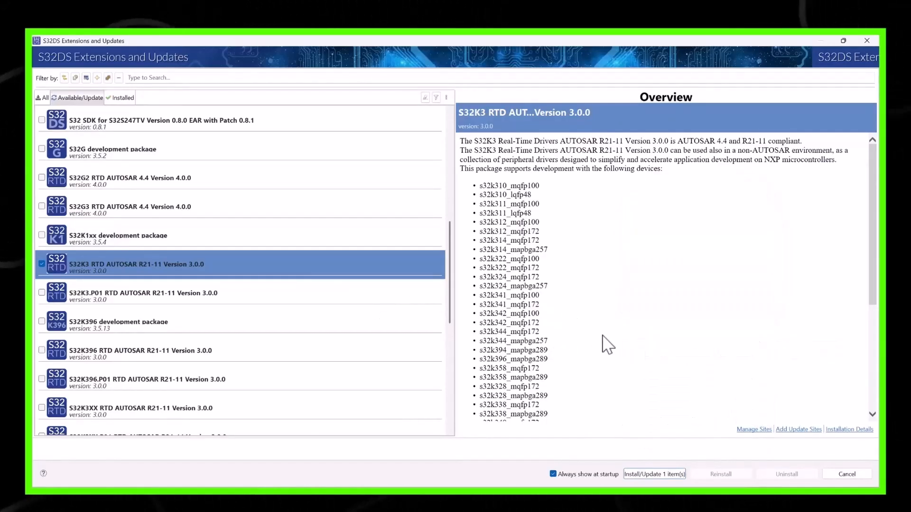
left_click(659, 474)
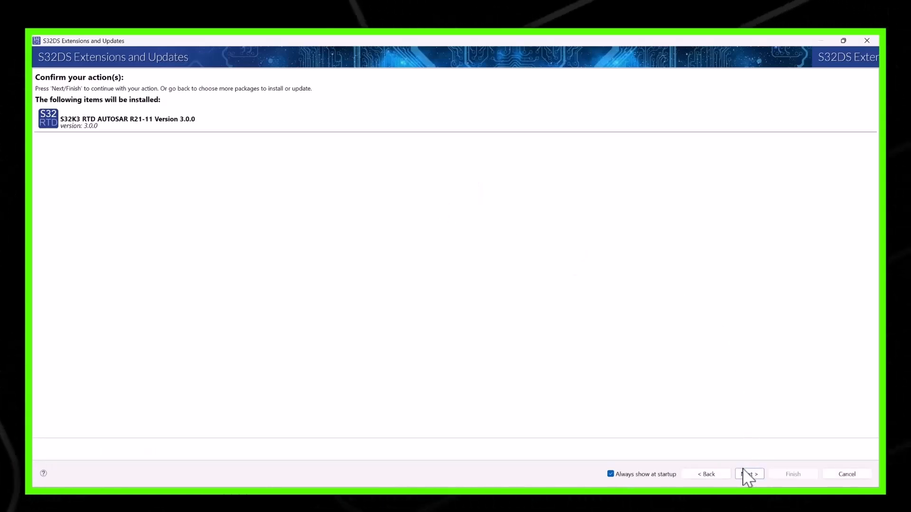
left_click(748, 474)
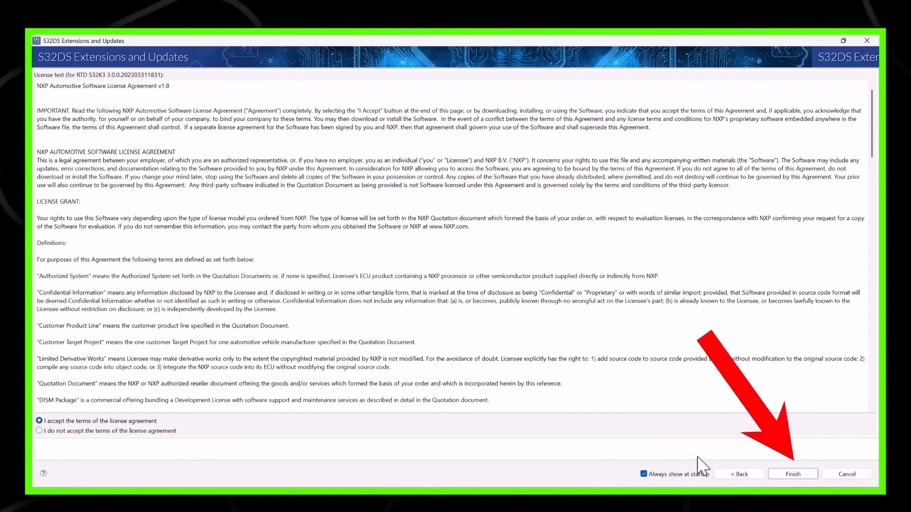
left_click(796, 476)
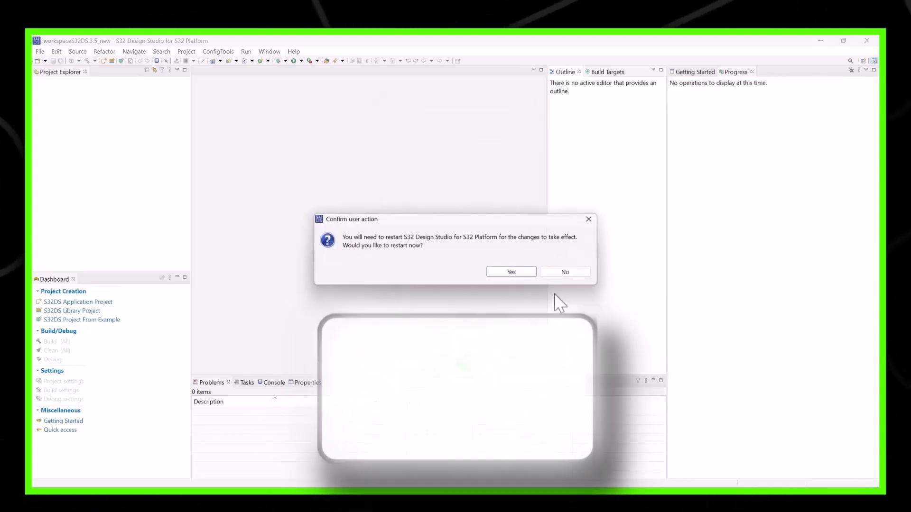
Restart S32 Design Studio to apply the real-time drivers and check the installed packages in S32DS Extensions and Updates.
left_click(516, 272)
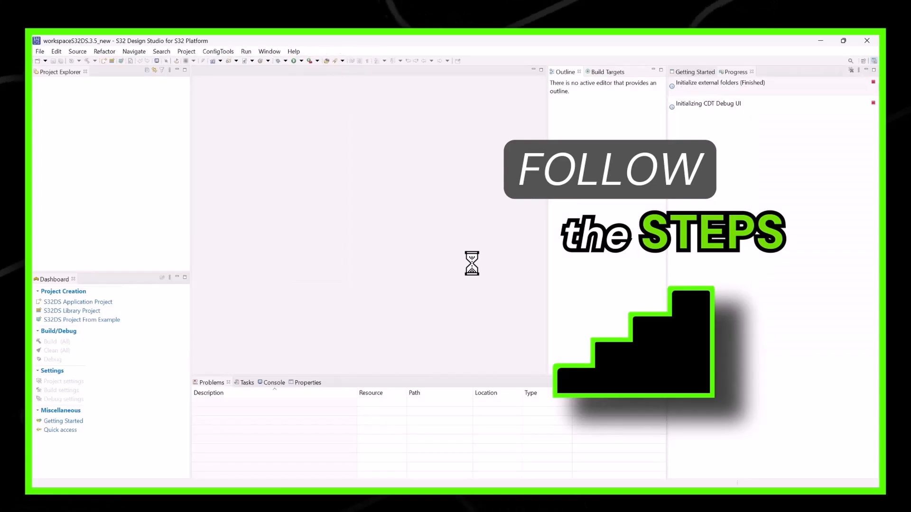
left_click(295, 51)
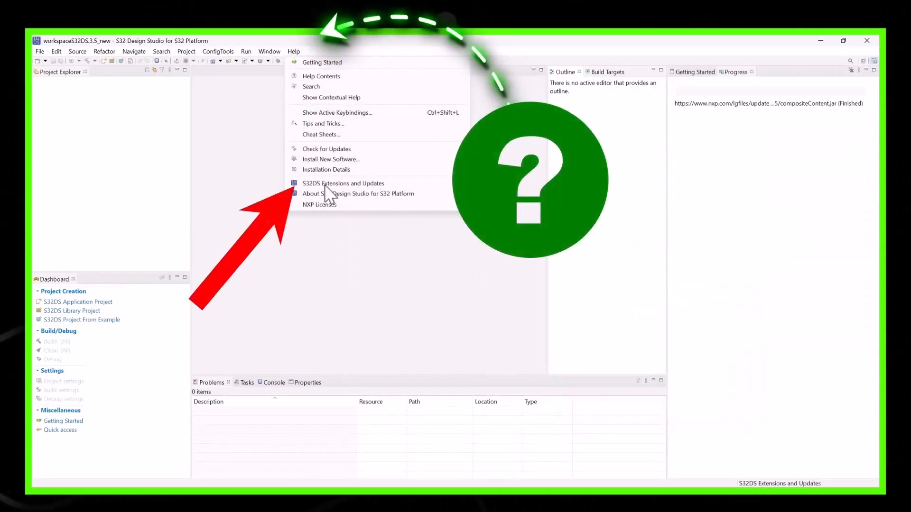
left_click(325, 184)
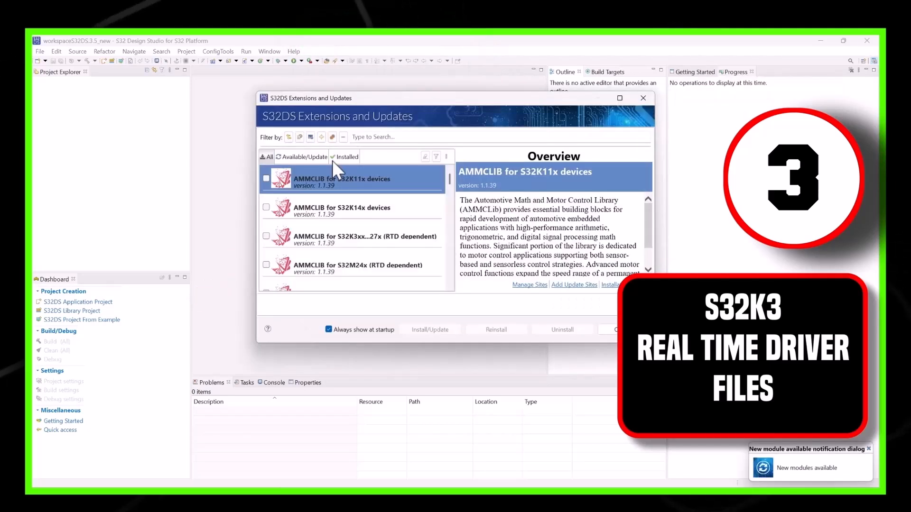
left_click(332, 160)
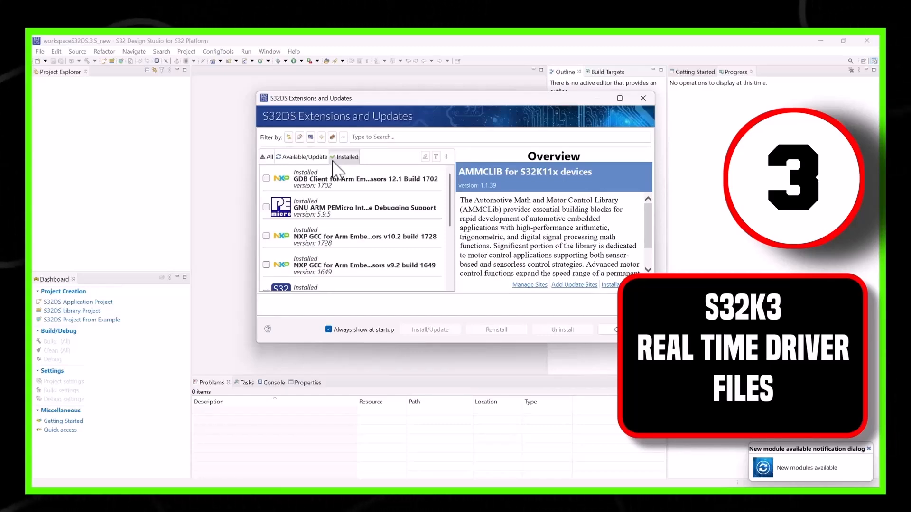
left_click(620, 98)
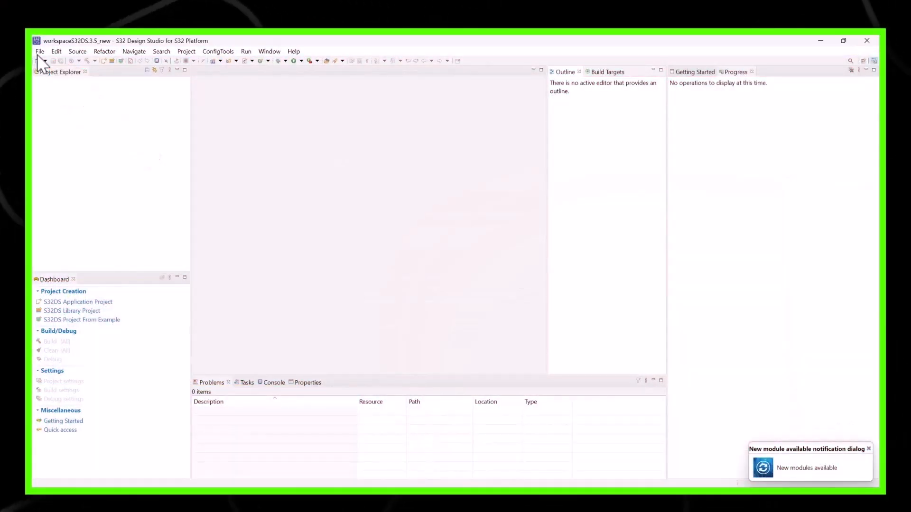
View the example groups offered for a new S32DS Project from Example and close the dialog without creating a project.
left_click(39, 51)
mouse_move(61, 63)
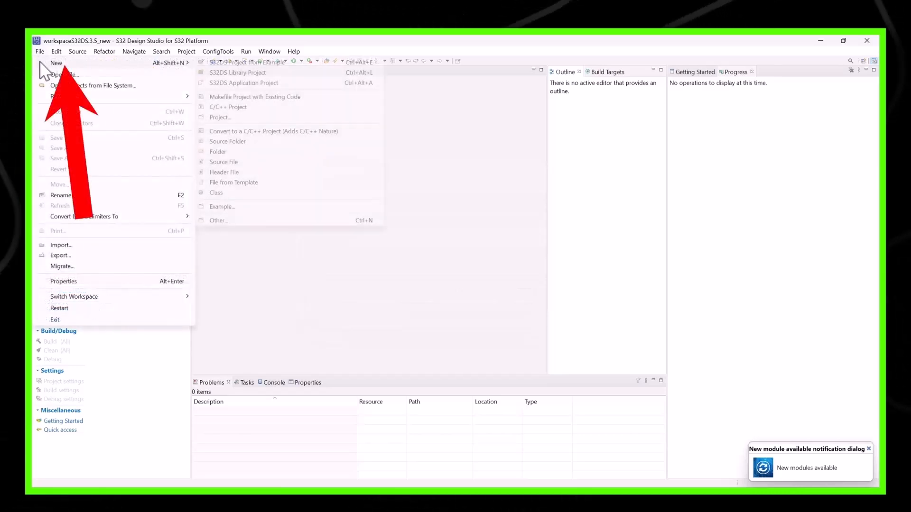
left_click(227, 65)
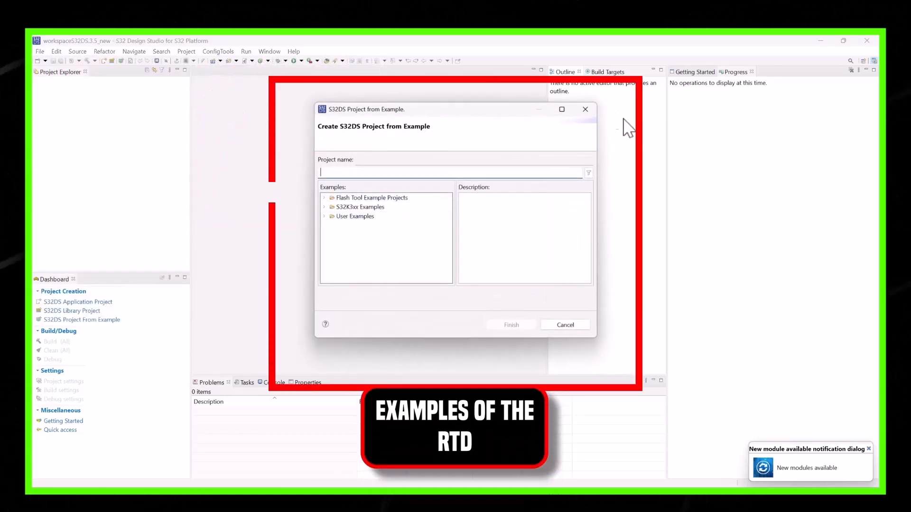
left_click(589, 110)
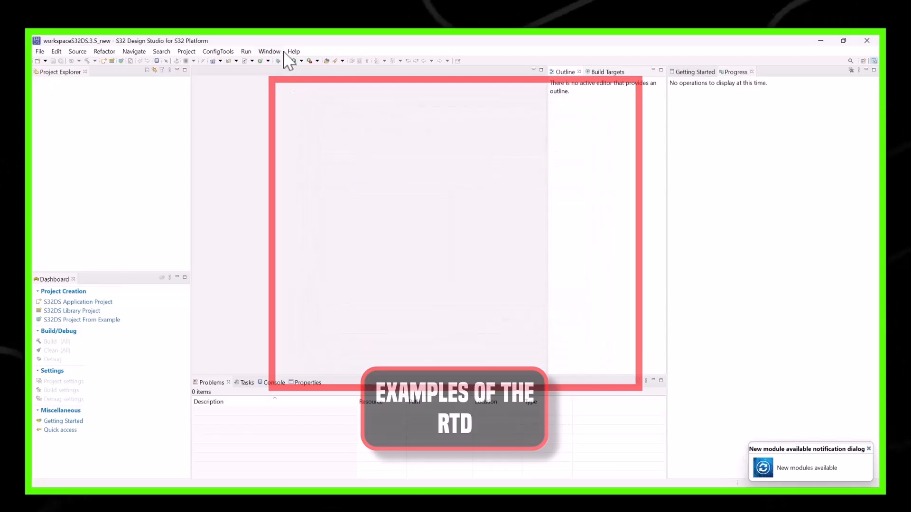
Reopen S32DS Extensions and Updates and maximize its window.
left_click(294, 52)
left_click(301, 188)
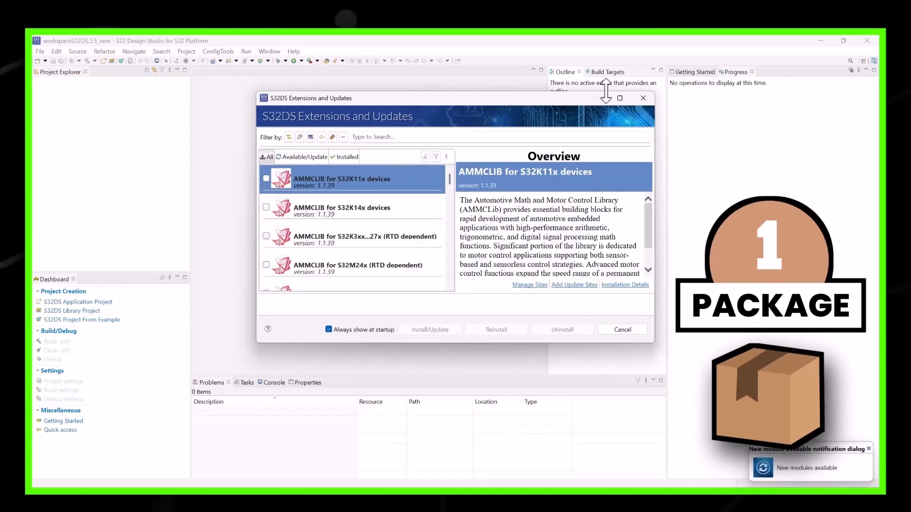
left_click(618, 98)
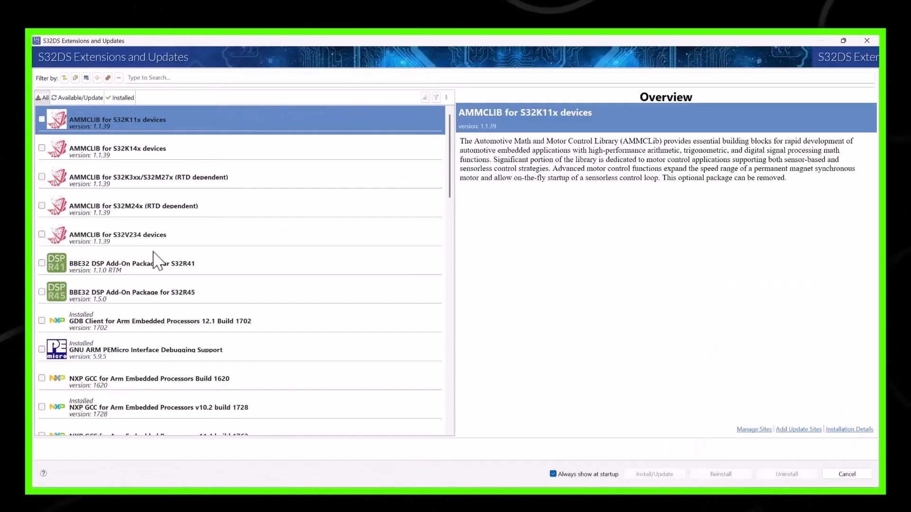
Mark only S32K3XX RTD AUTOSAR R21-11 Version 3.0.0 for installation among the available packages, deselecting the S32K396 development package.
scroll(142, 285, "down", 3)
scroll(120, 329, "down", 9)
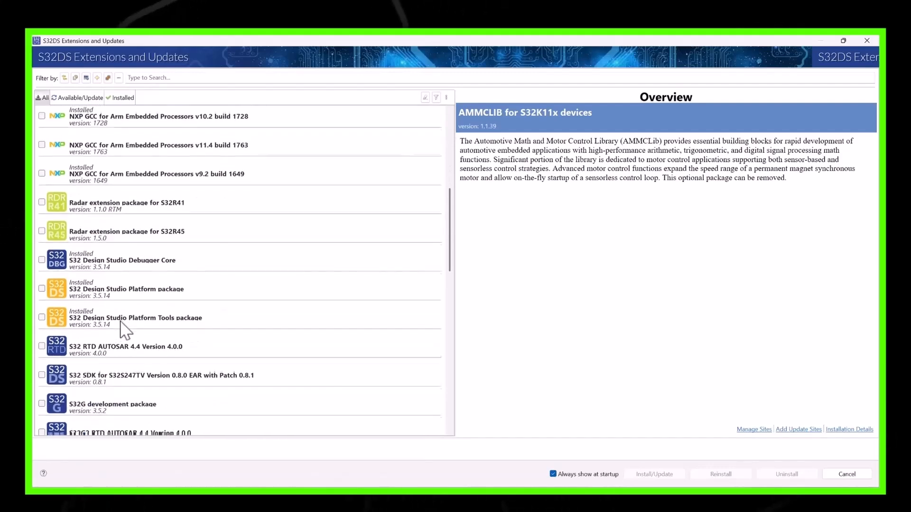
scroll(121, 329, "down", 2)
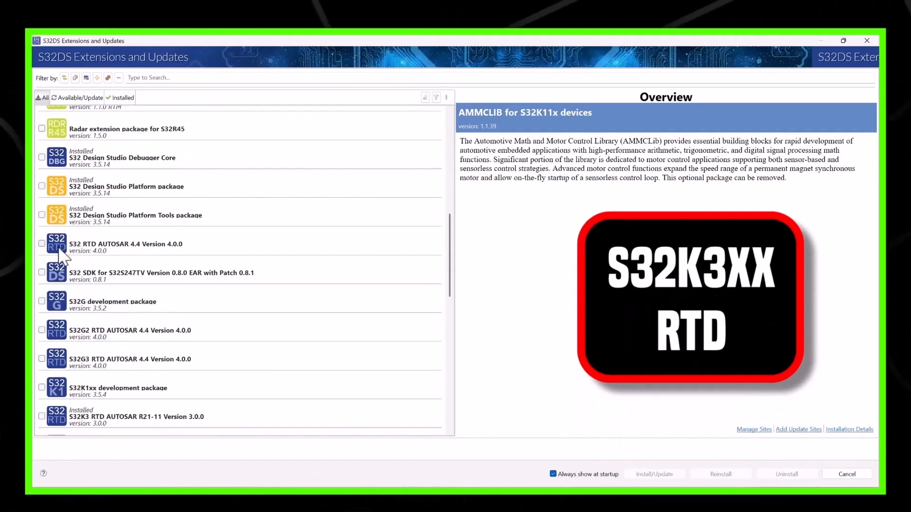
left_click(102, 248)
scroll(122, 308, "down", 5)
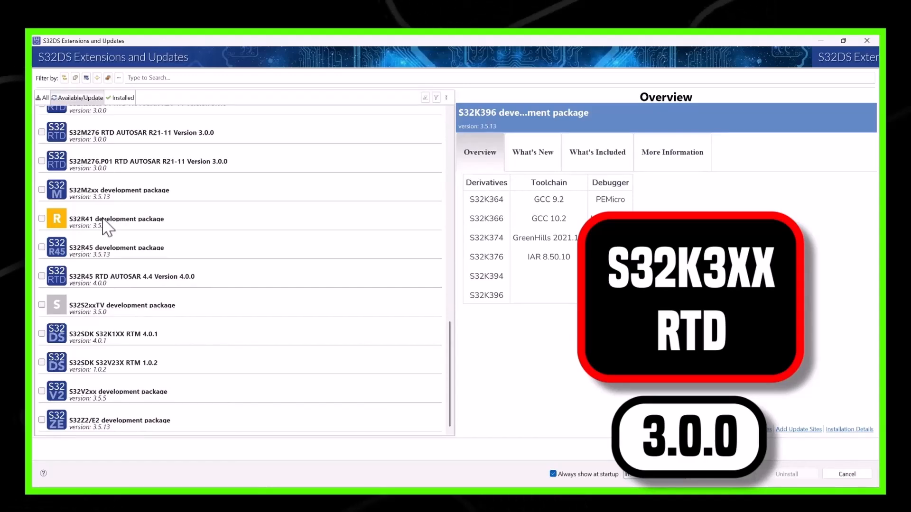
scroll(150, 336, "up", 5)
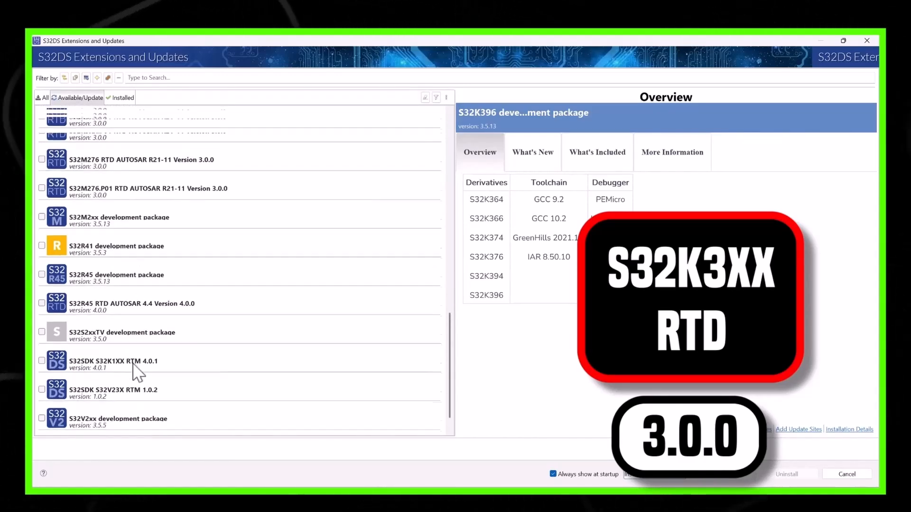
scroll(153, 214, "up", 1)
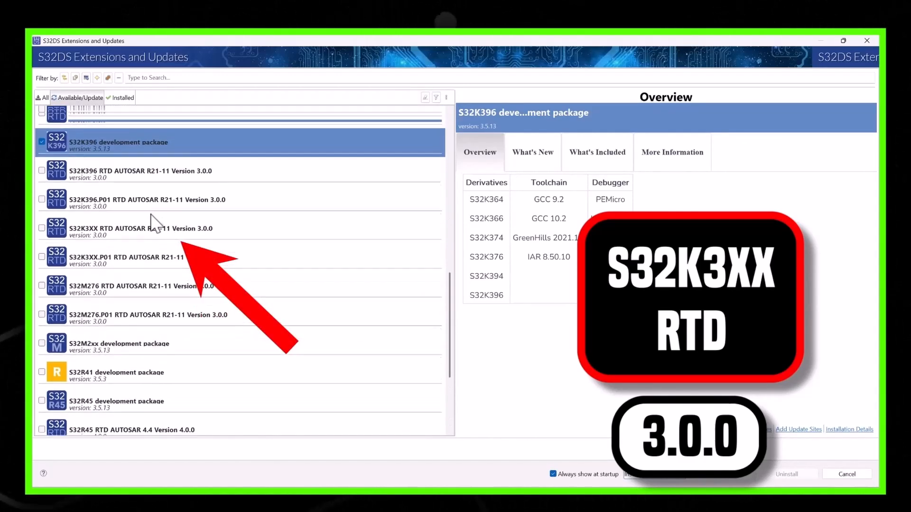
left_click(47, 230)
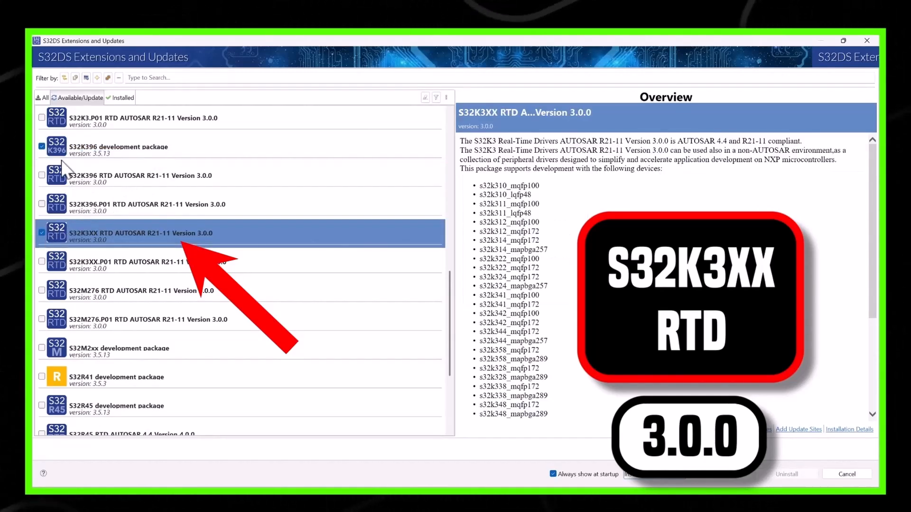
left_click(42, 148)
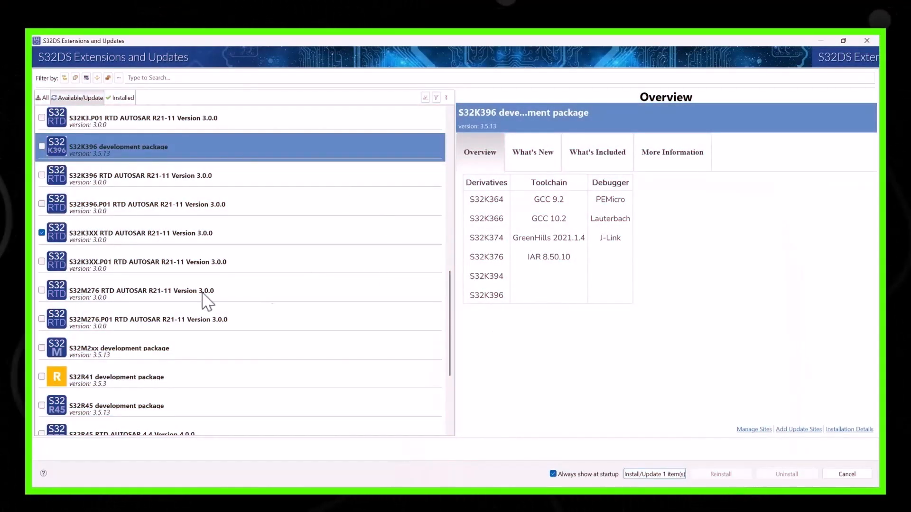
left_click(214, 238)
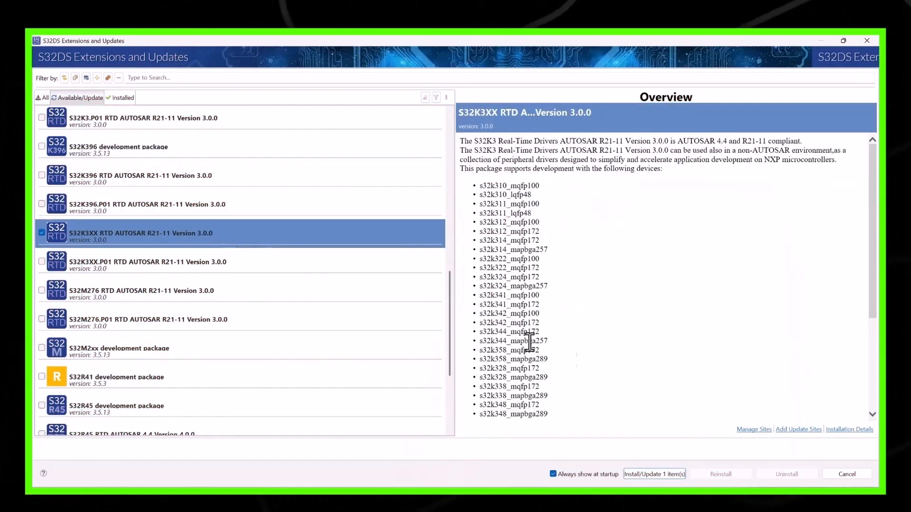
Install the marked S32K3XX real-time drivers, accept the license agreements and restart the IDE to apply them.
left_click(656, 472)
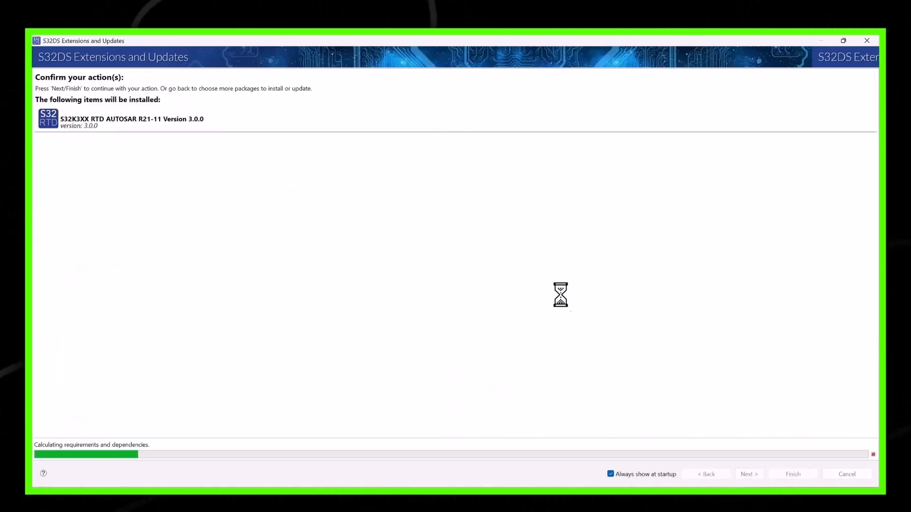
left_click(745, 474)
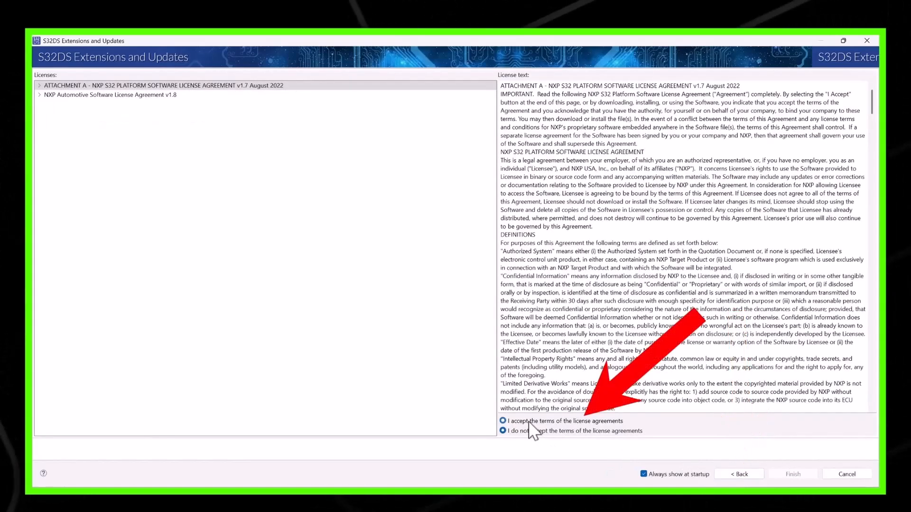
left_click(781, 472)
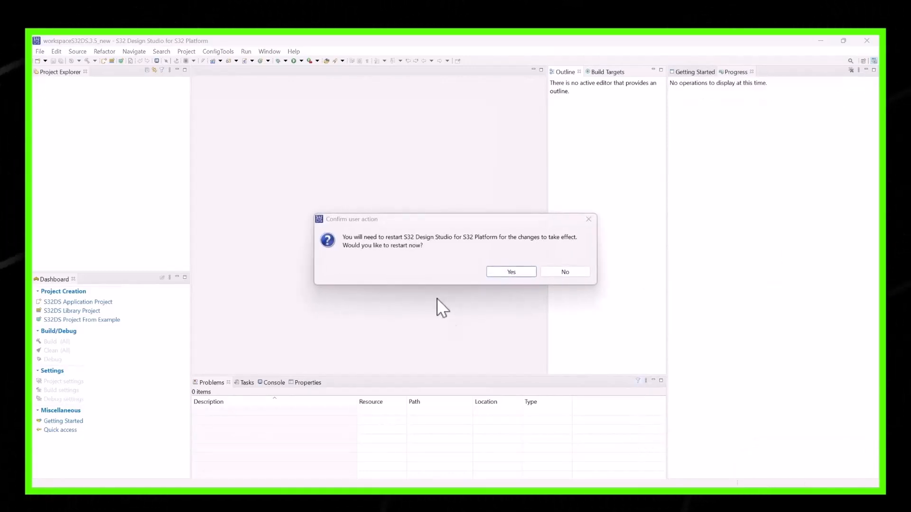
left_click(510, 272)
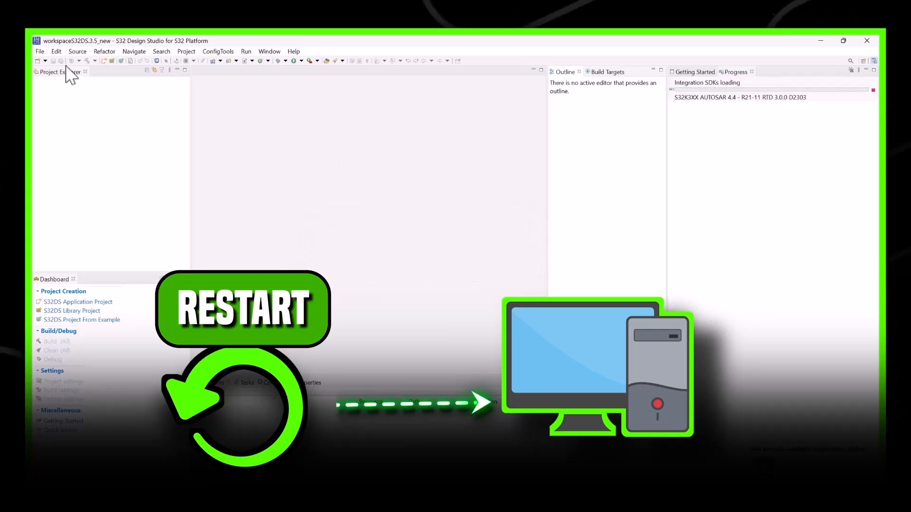
Create an S32DS project from the Port_Example_S32K344 example in the Port Examples of the S32K3XX RTD 3.0.0 group.
left_click(40, 52)
mouse_move(52, 63)
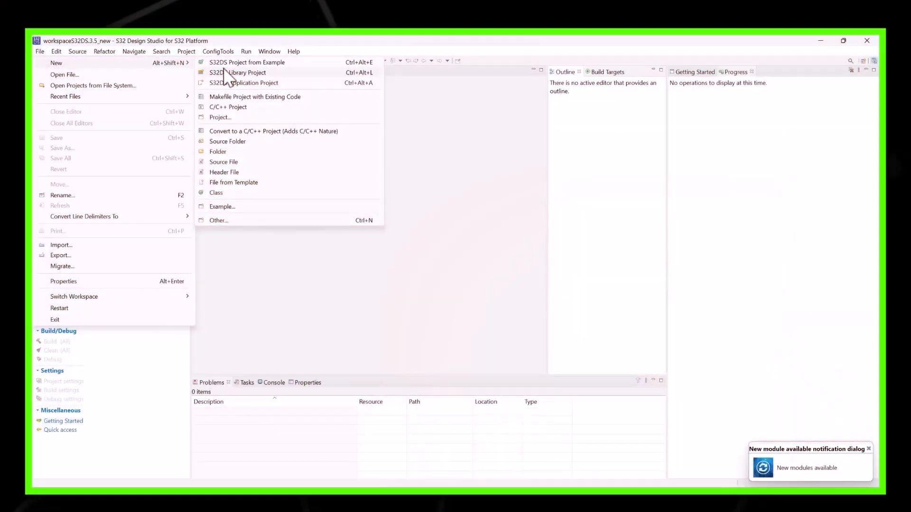
left_click(223, 63)
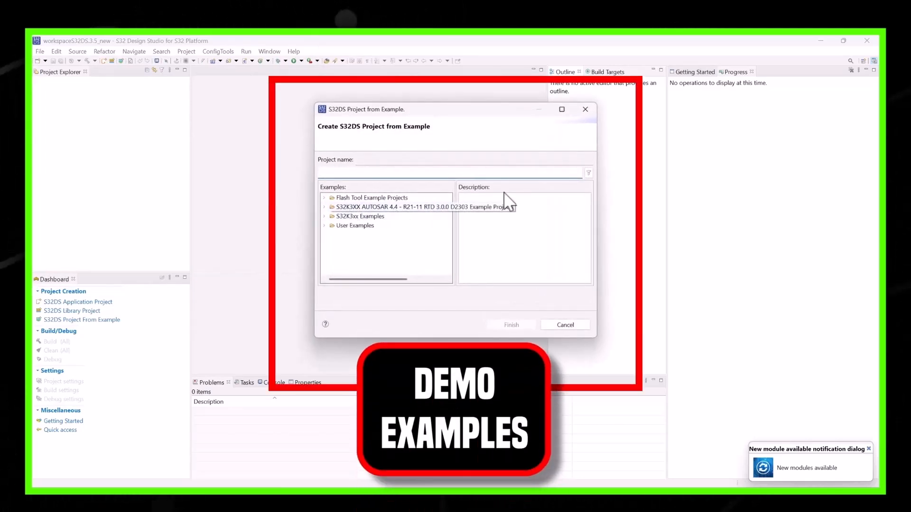
left_click(562, 110)
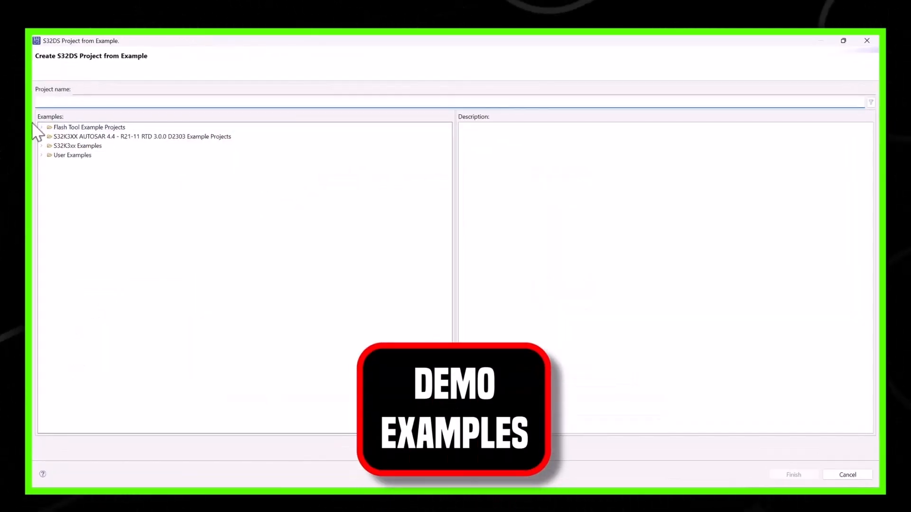
left_click(42, 137)
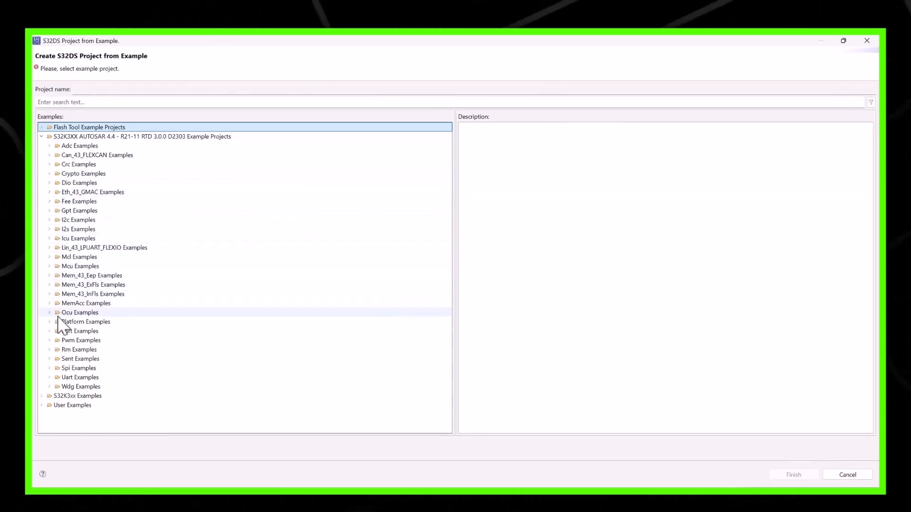
left_click(50, 331)
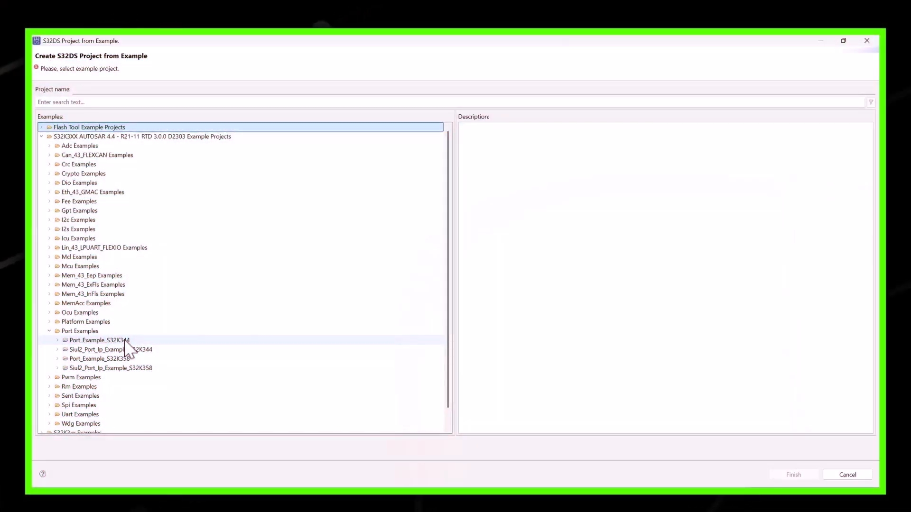
left_click(125, 341)
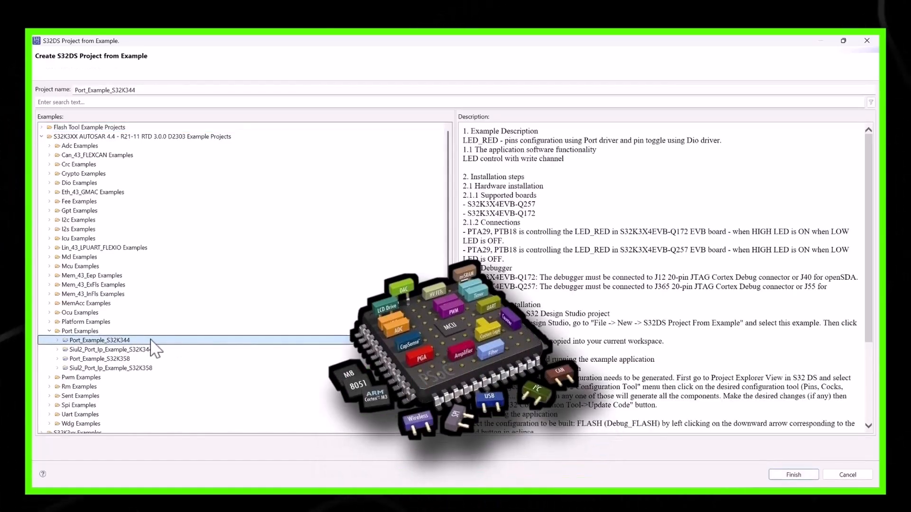
left_click(795, 474)
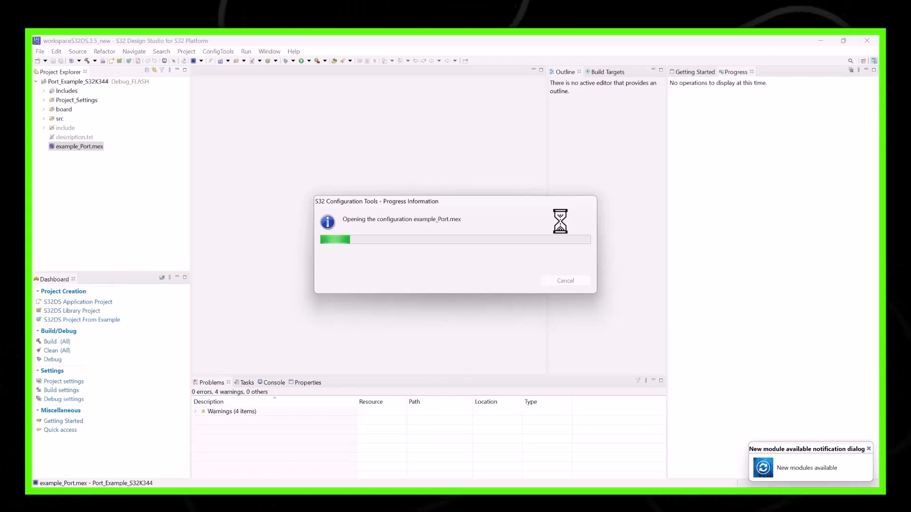
Open the example_Port.mex configuration in the Pins tool and update the project's generated code, accepting the file changes.
left_click(562, 271)
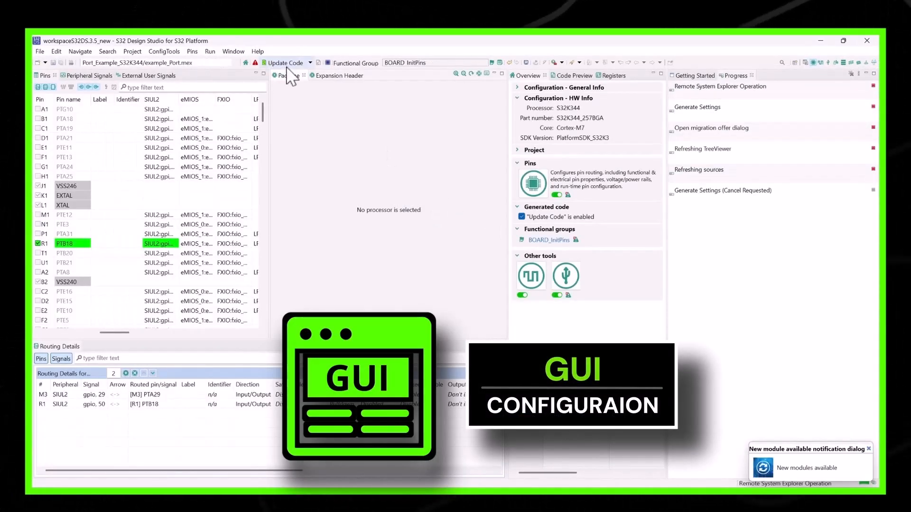
left_click(285, 63)
left_click(493, 302)
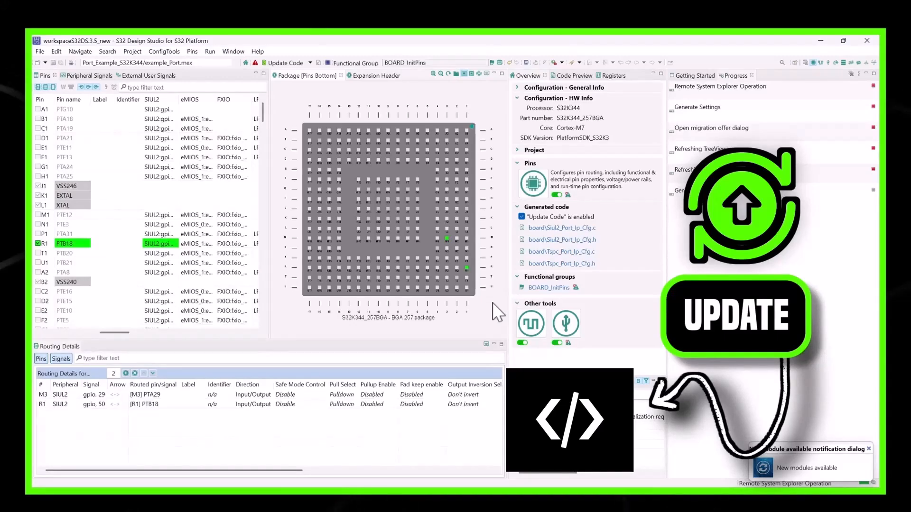
Return to the C/C++ perspective and build the Port_Example_S32K344 project.
left_click(804, 63)
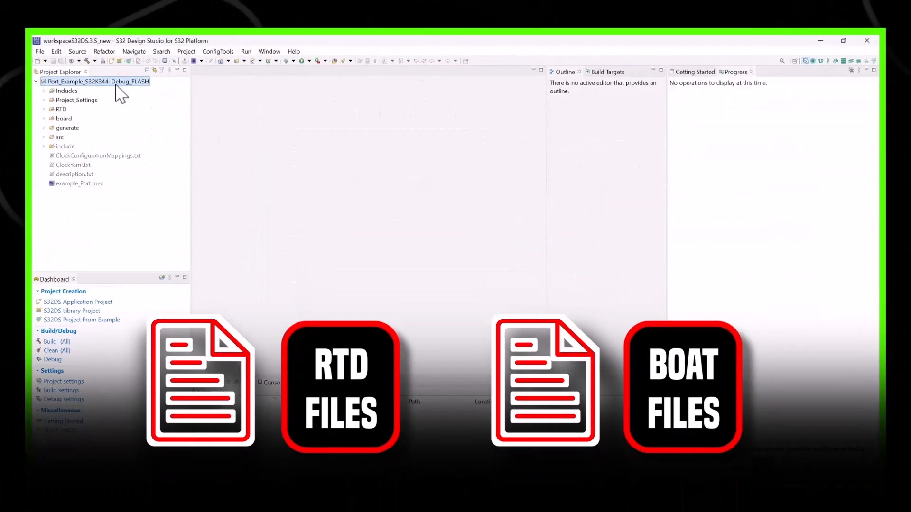
left_click(184, 52)
left_click(200, 102)
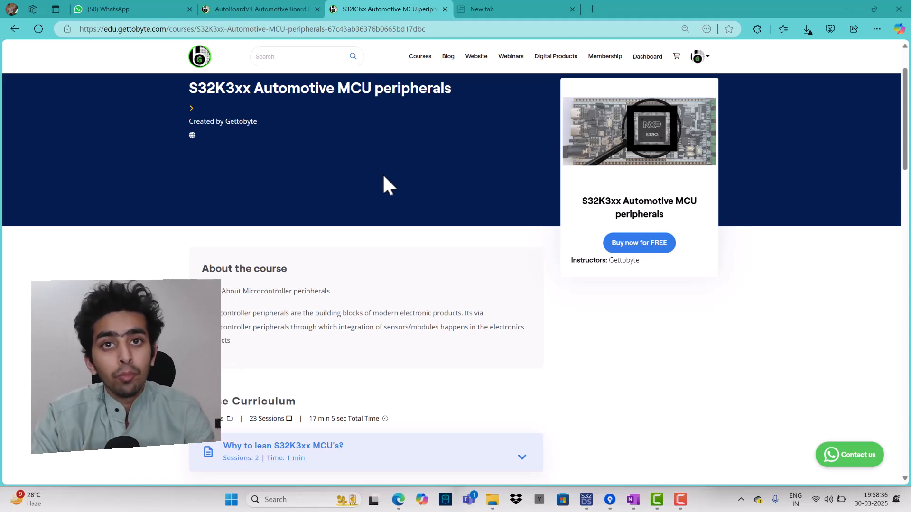
Review the description and curriculum on the S32K3xx Automotive MCU peripherals course page in the browser.
scroll(384, 177, "up", 2)
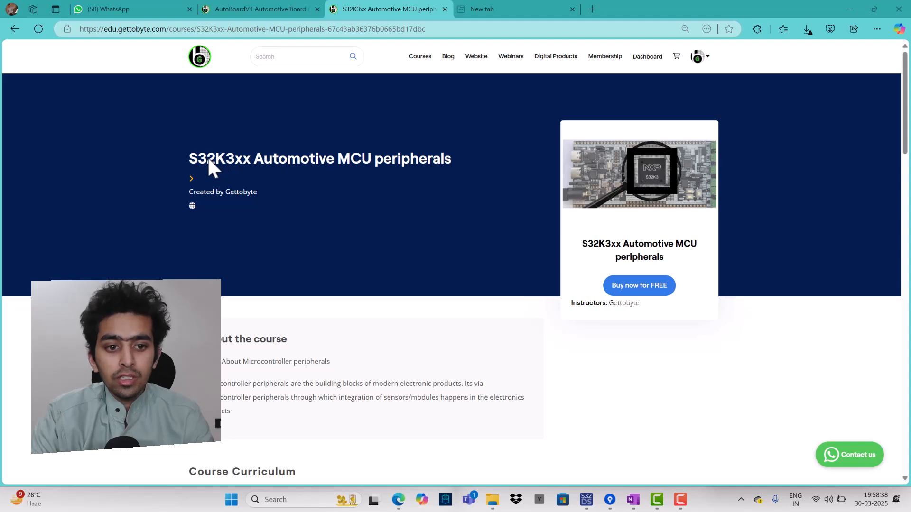
scroll(394, 195, "down", 4)
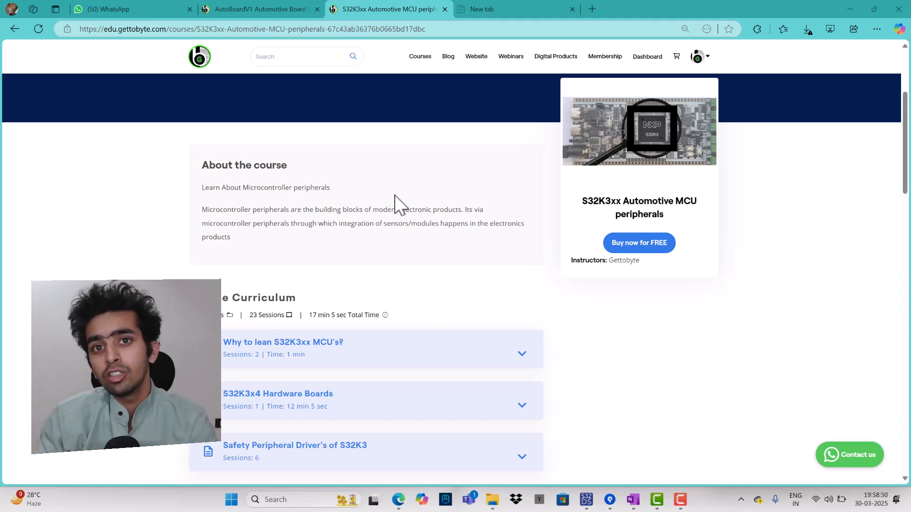
scroll(395, 195, "down", 3)
scroll(395, 194, "up", 6)
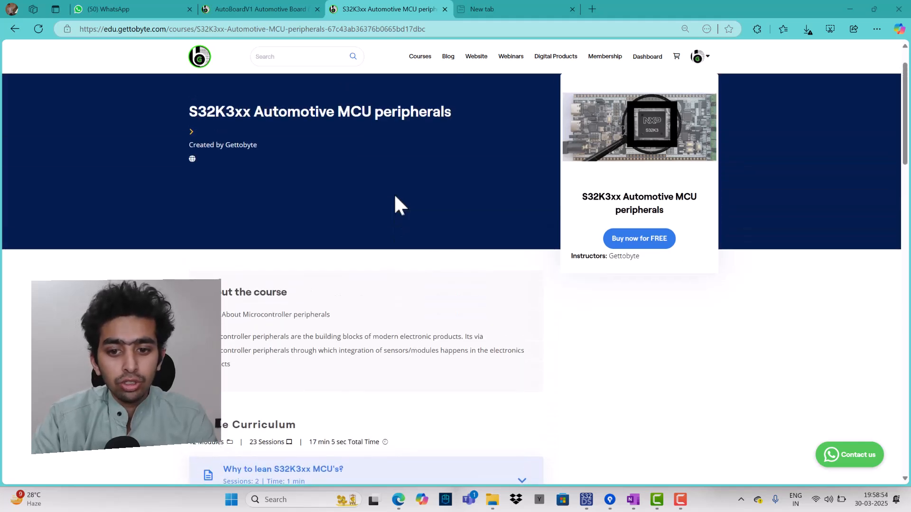
scroll(372, 332, "down", 5)
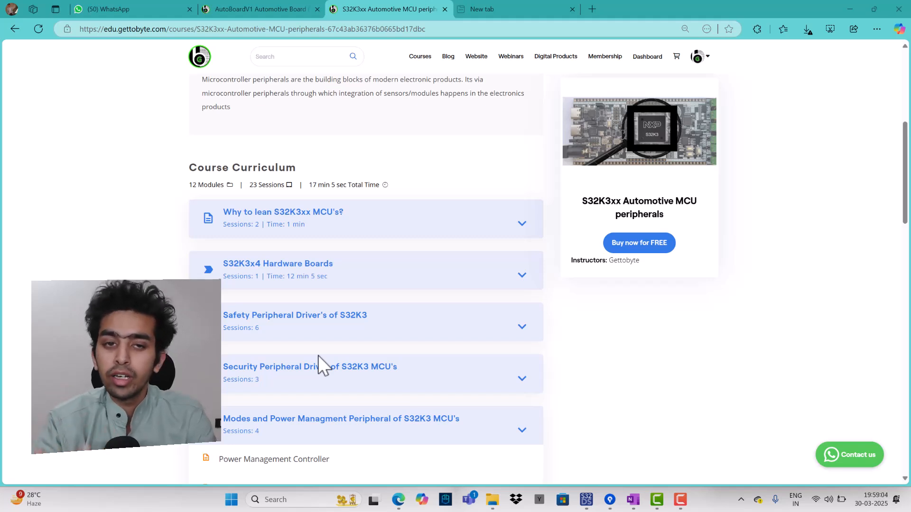
scroll(318, 355, "up", 5)
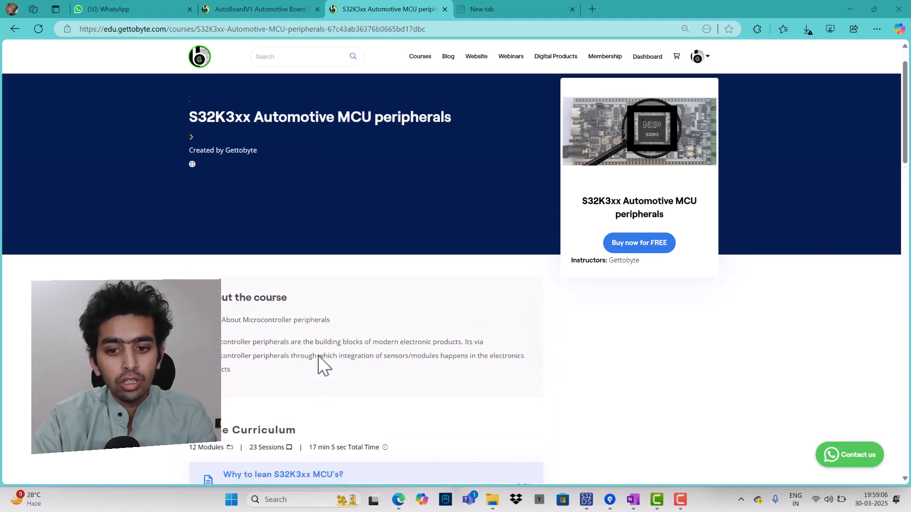